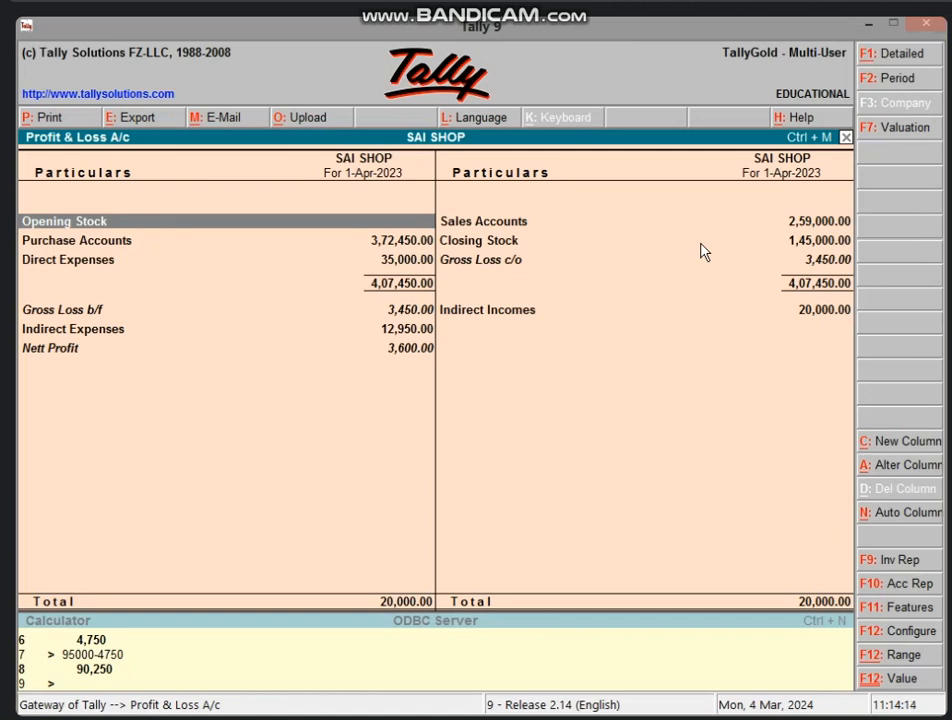
Close SAI SHOP's Profit & Loss A/c report to get back to the Gateway of Tally.
key(Escape)
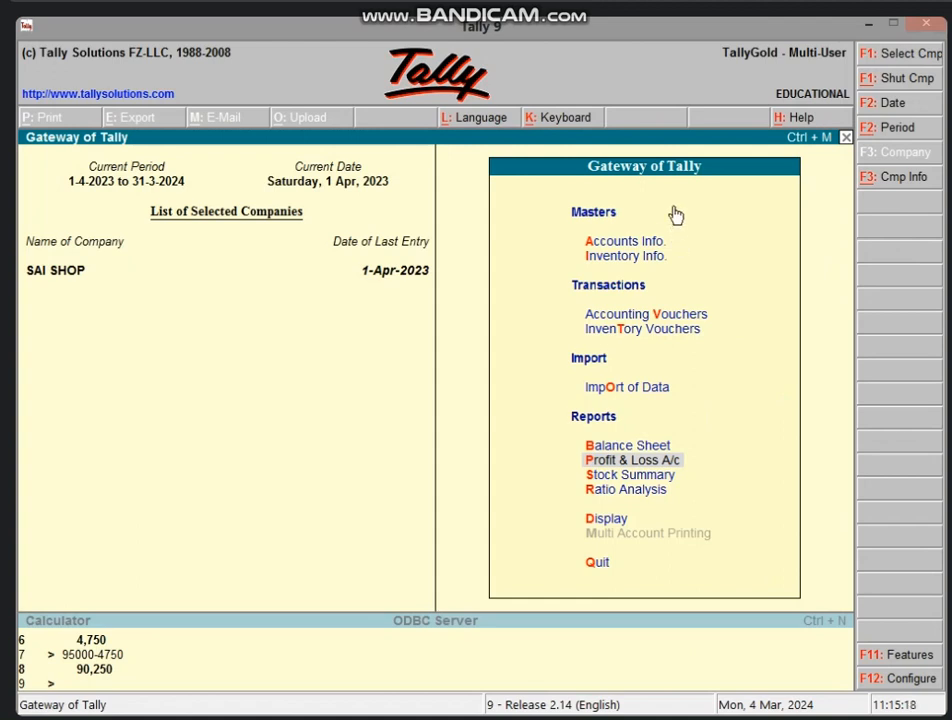
Set Maintain Payroll to Yes in SAI SHOP's Accounting Features, leaving cost centres off.
key(F11)
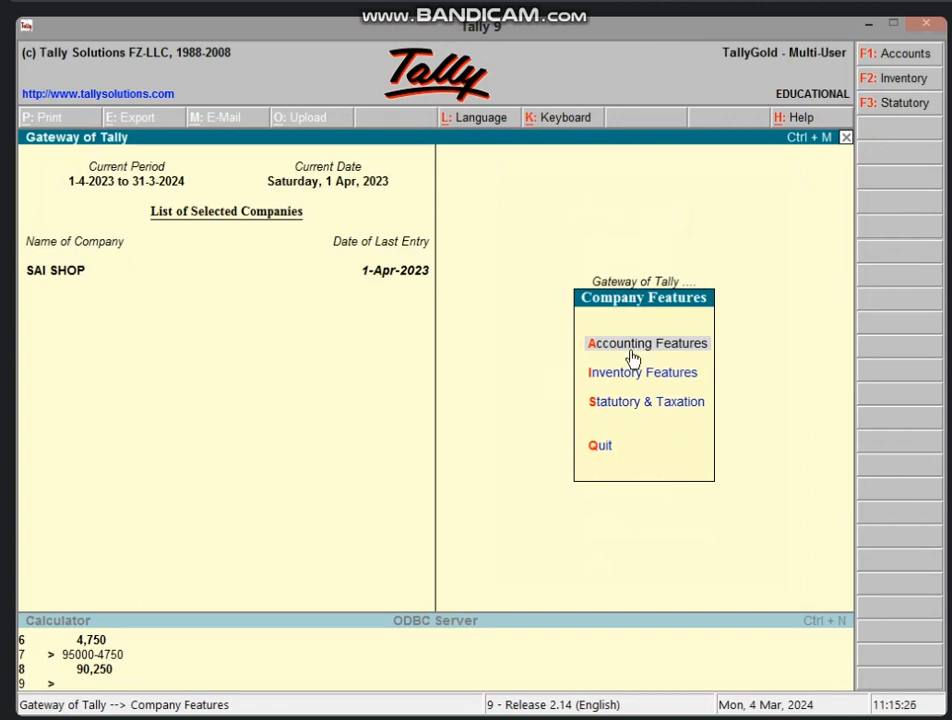
click(708, 352)
key(Return)
key(Return)
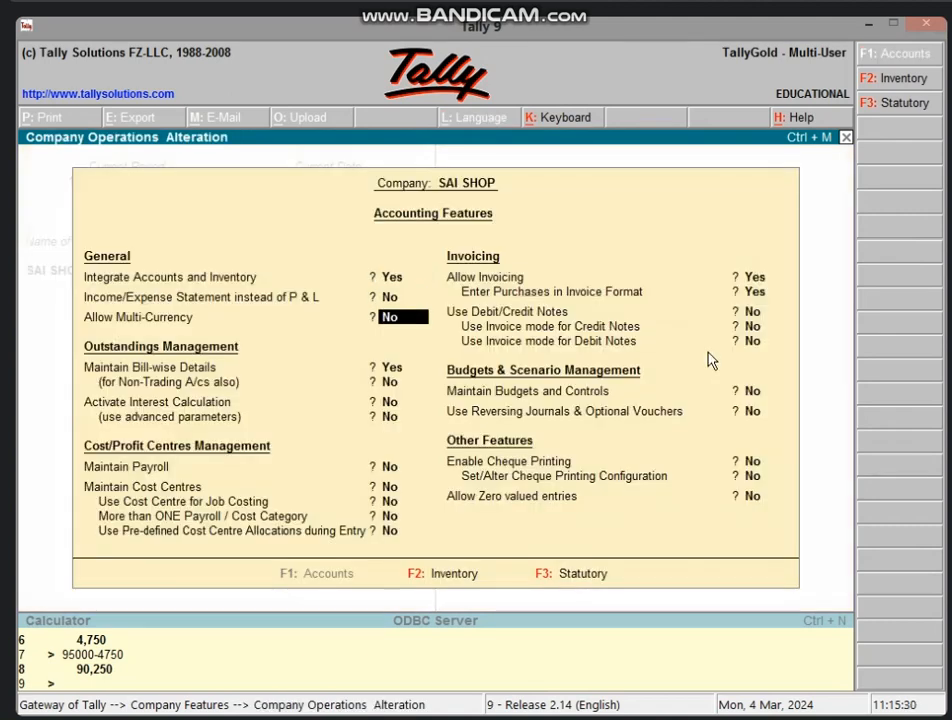
key(Return)
key(Return)
key(Return)
key(Return)
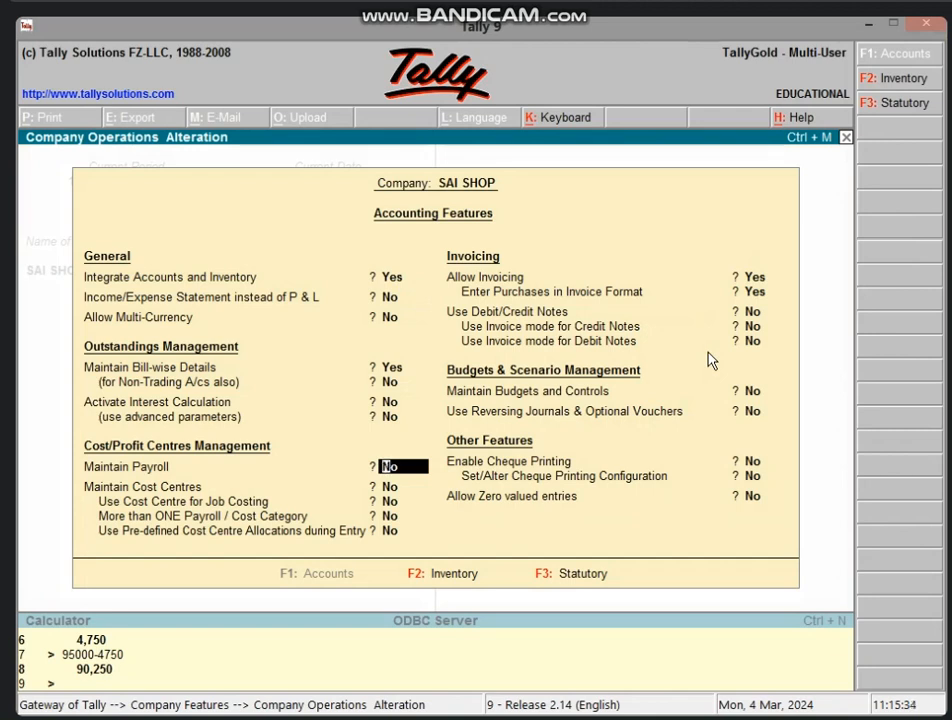
text(y)
key(Return)
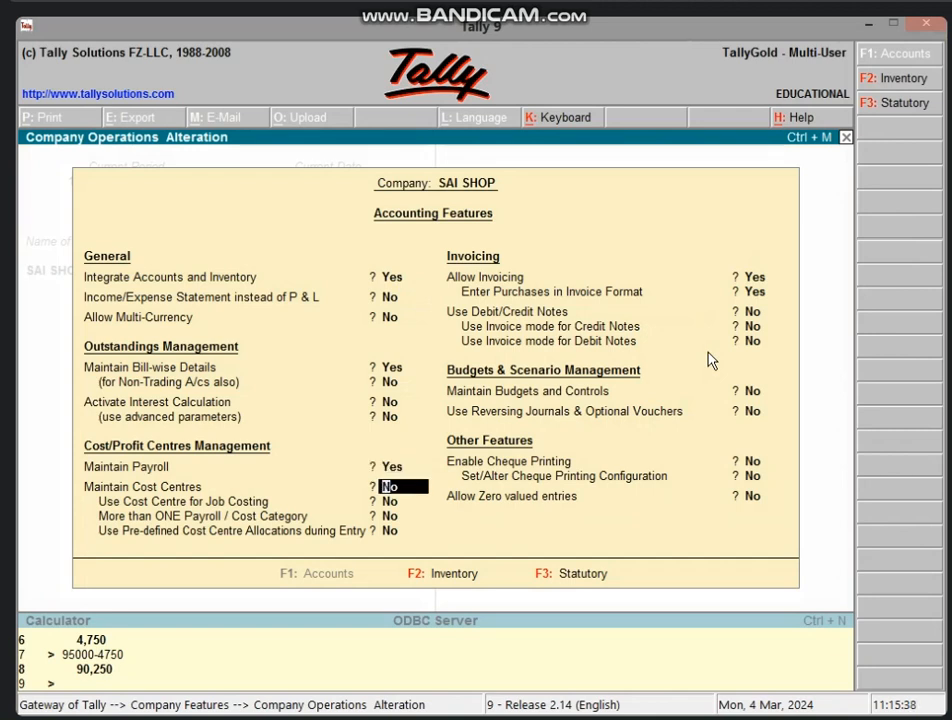
key(Return)
key(Return)
key(Return)
key(Return)
key(Return)
key(Return)
key(Return)
key(Return)
key(Return)
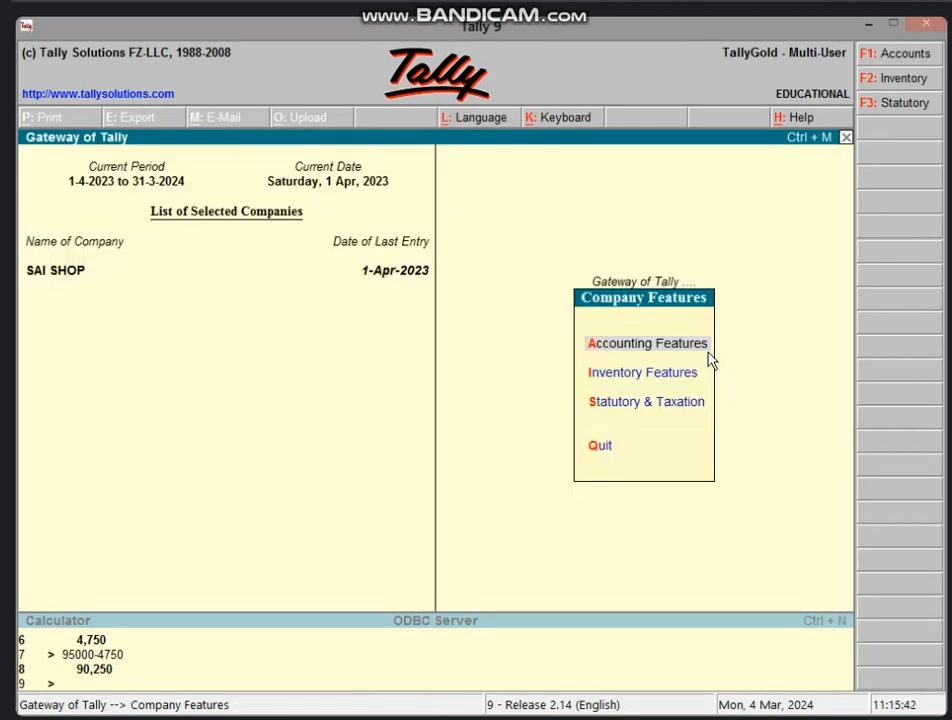
key(Escape)
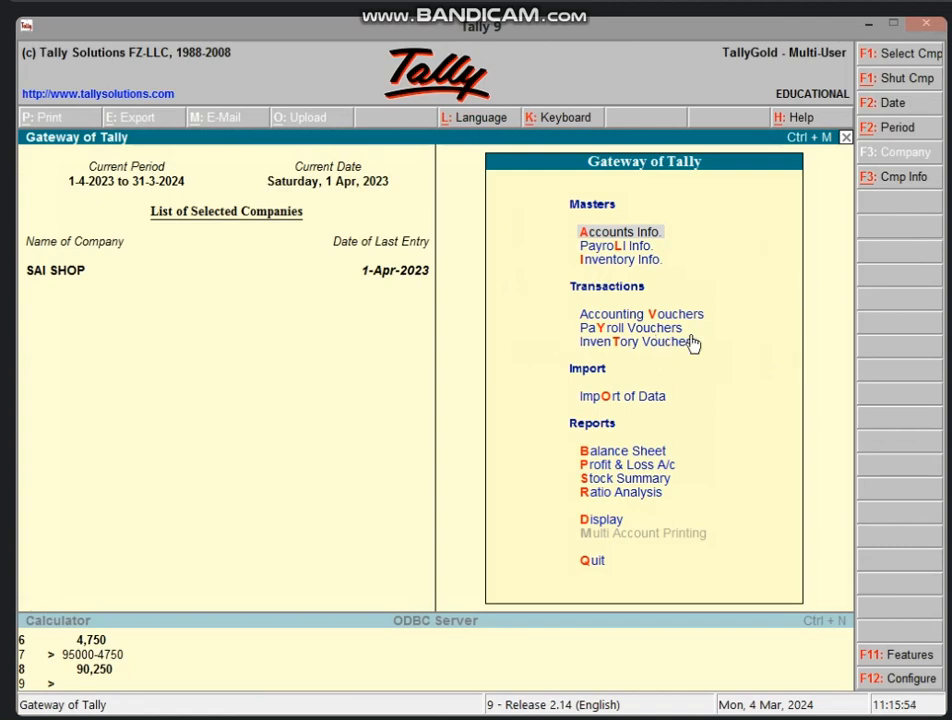
Go to Payroll Info > Pay Heads and acknowledge the 'Out of Name Space!' internal error.
click(627, 249)
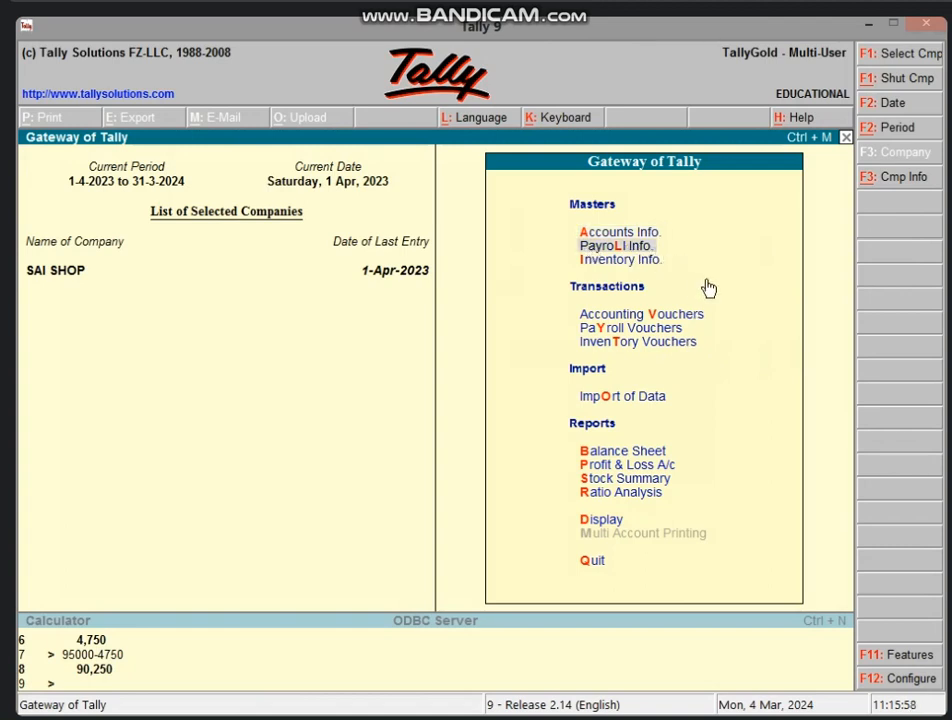
key(Return)
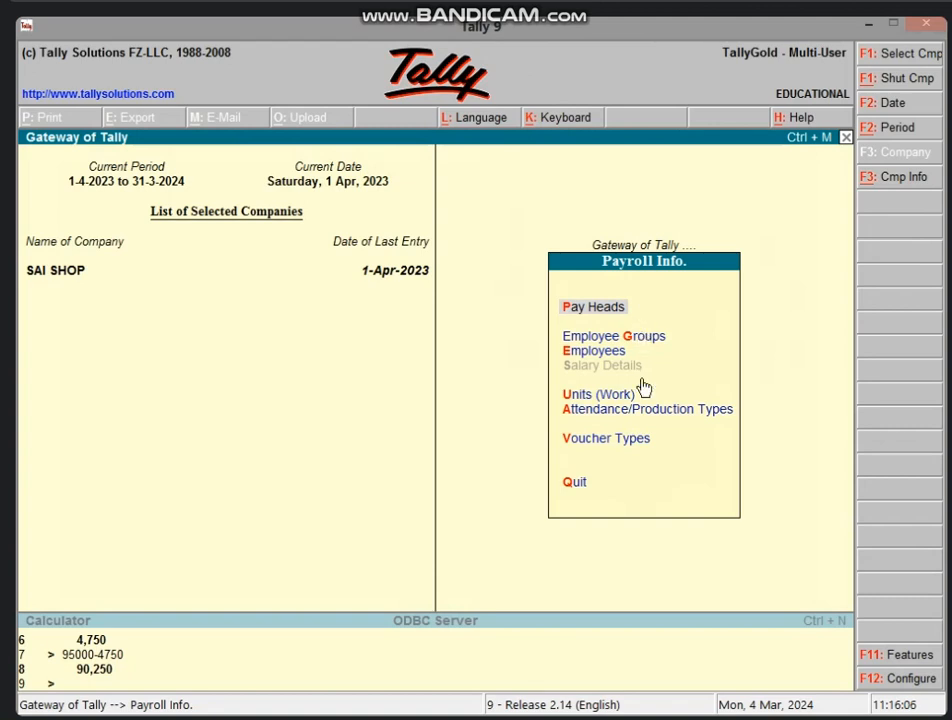
click(617, 305)
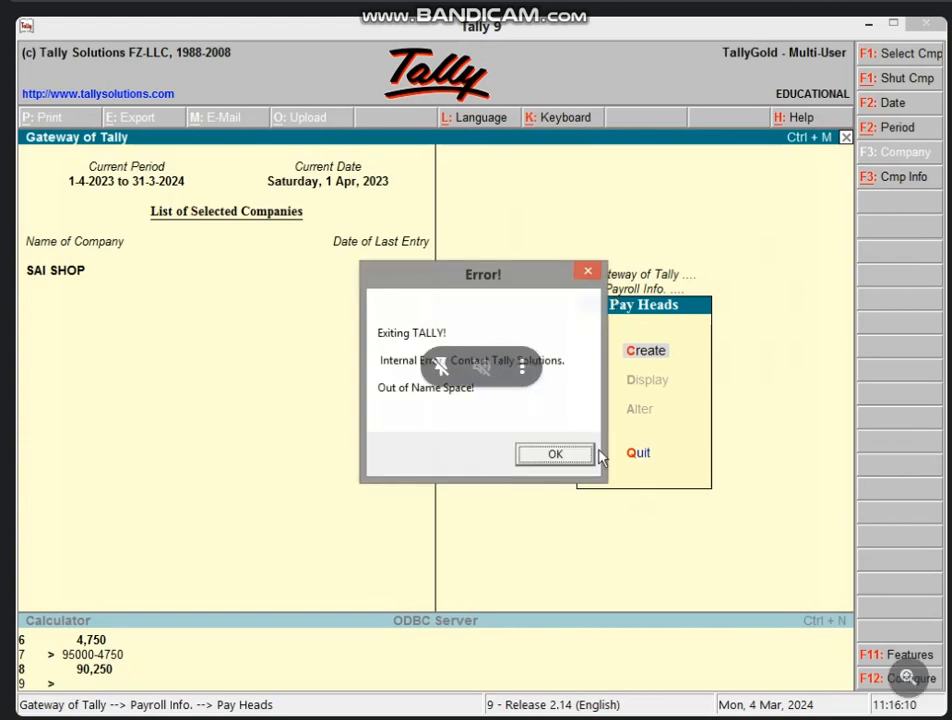
click(550, 456)
Refresh the desktop and relaunch Tally 9.
right_click(574, 350)
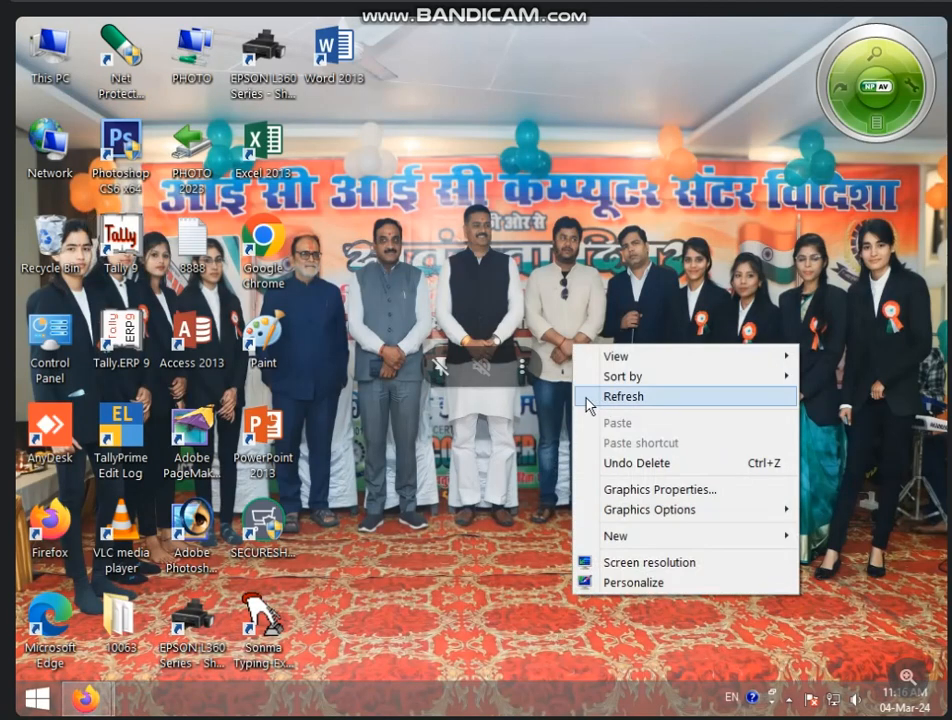
right_click(512, 344)
click(553, 391)
right_click(500, 328)
click(545, 373)
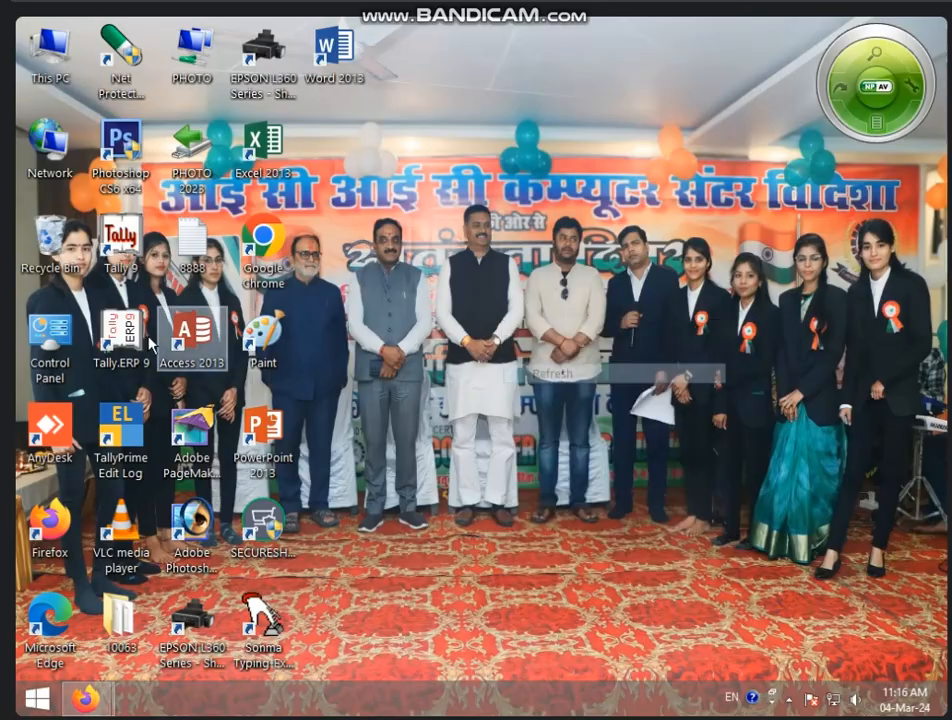
double_click(127, 258)
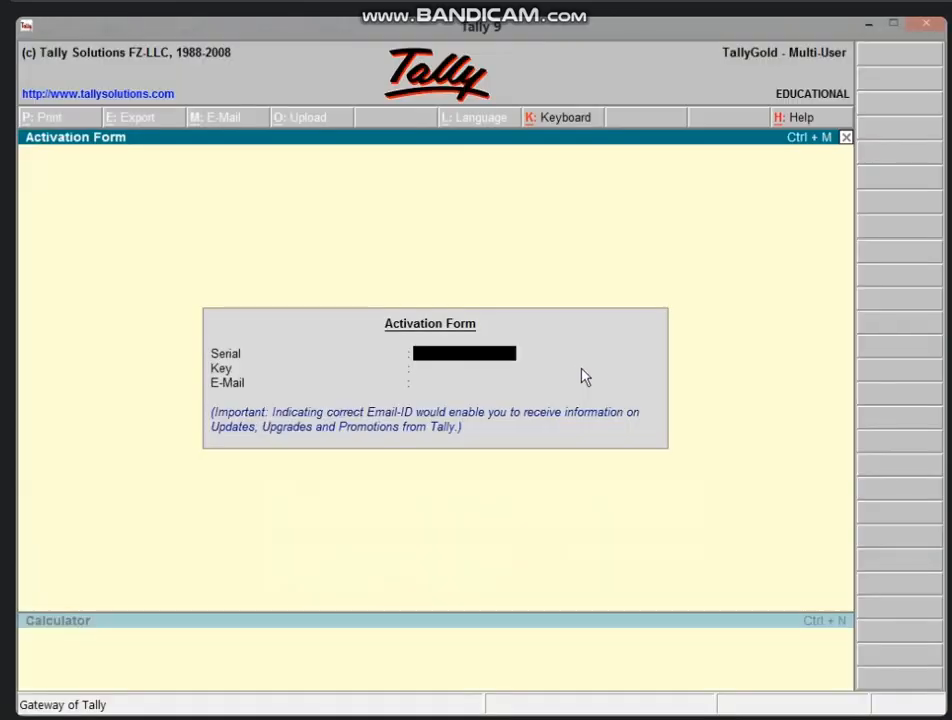
Skip activation, load company SAI SHOP and reach Payroll Info > Pay Heads.
key(alt+F3)
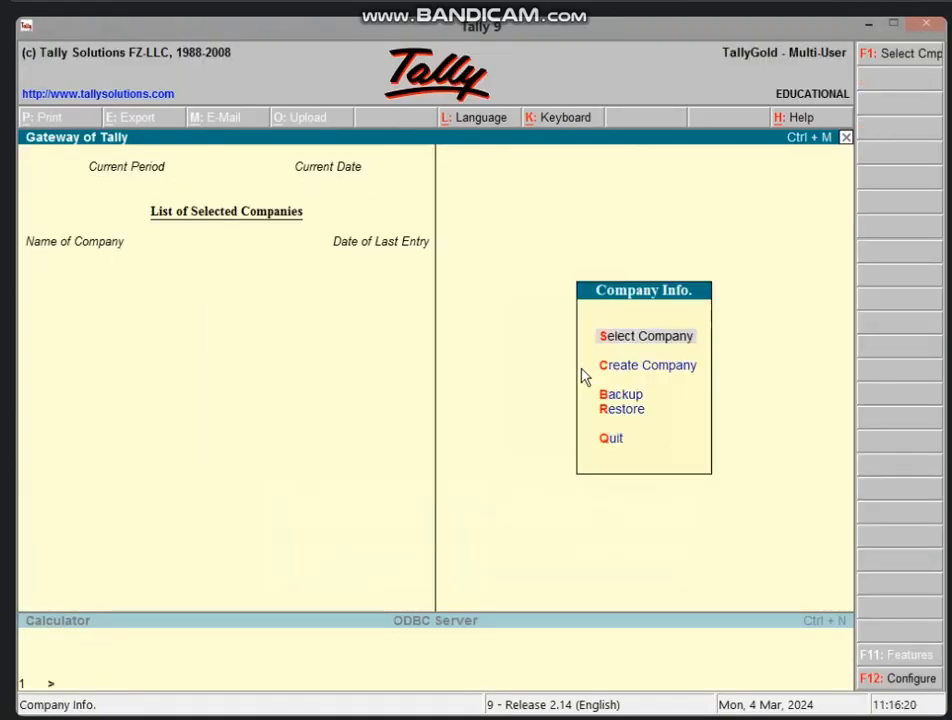
key(Return)
text(SAI)
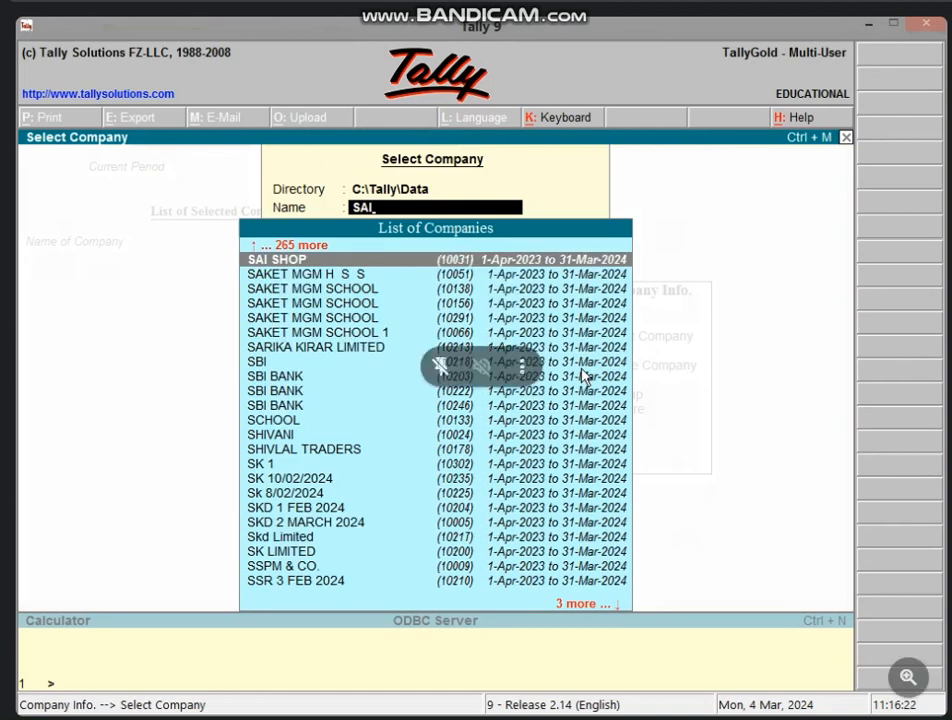
key(Return)
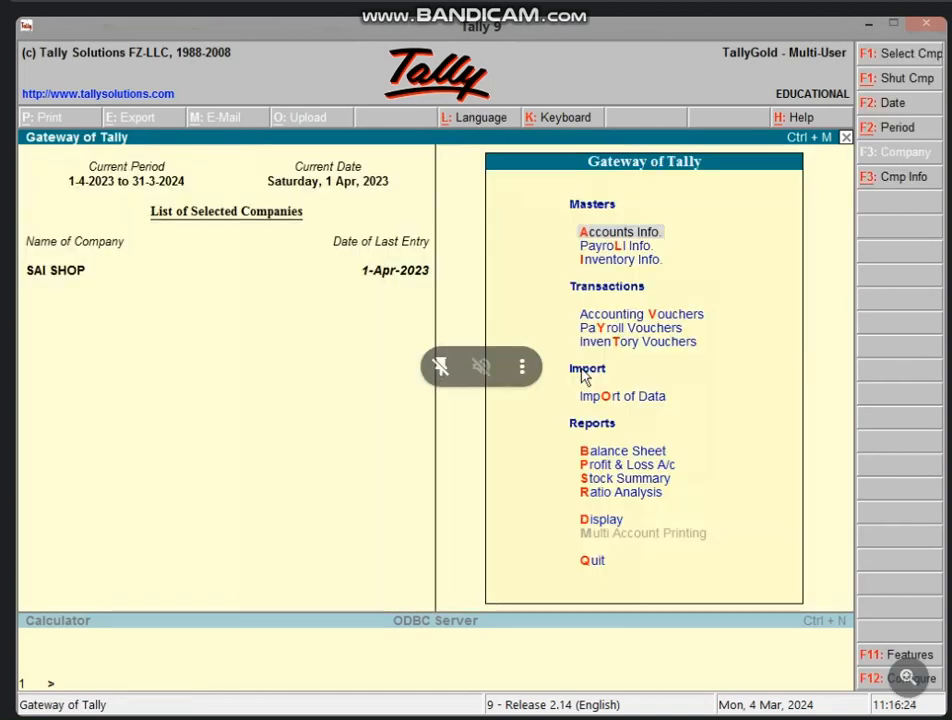
key(Down)
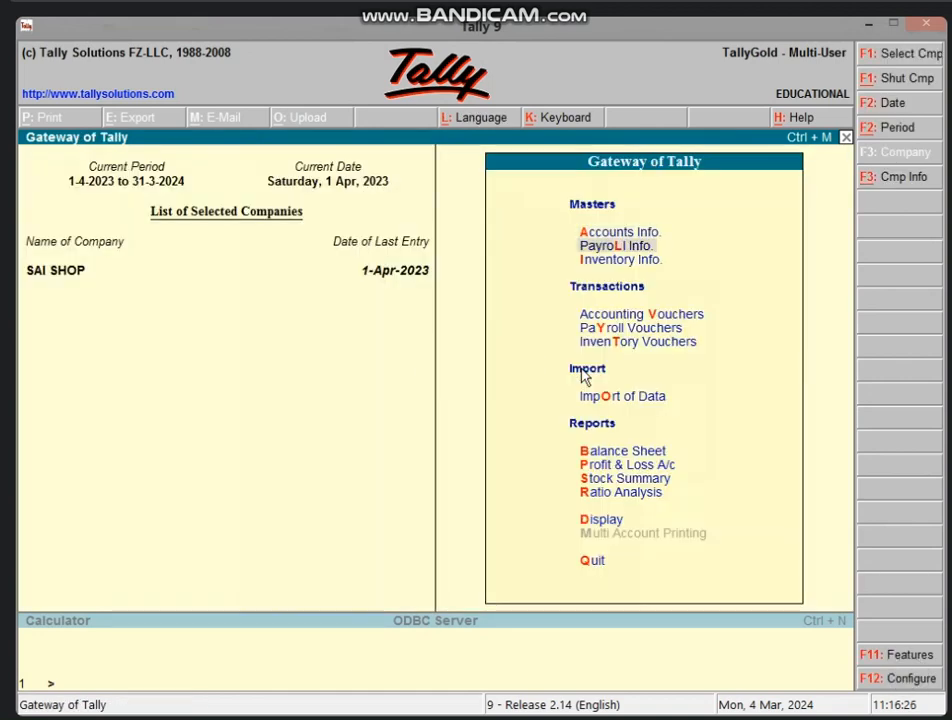
key(Return)
key(Return)
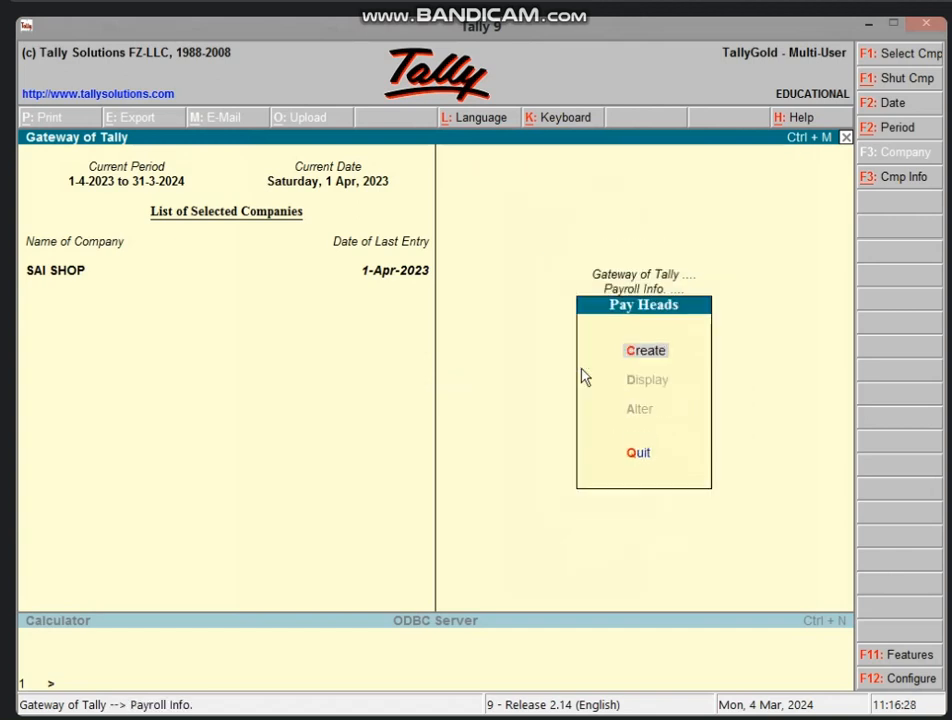
key(Return)
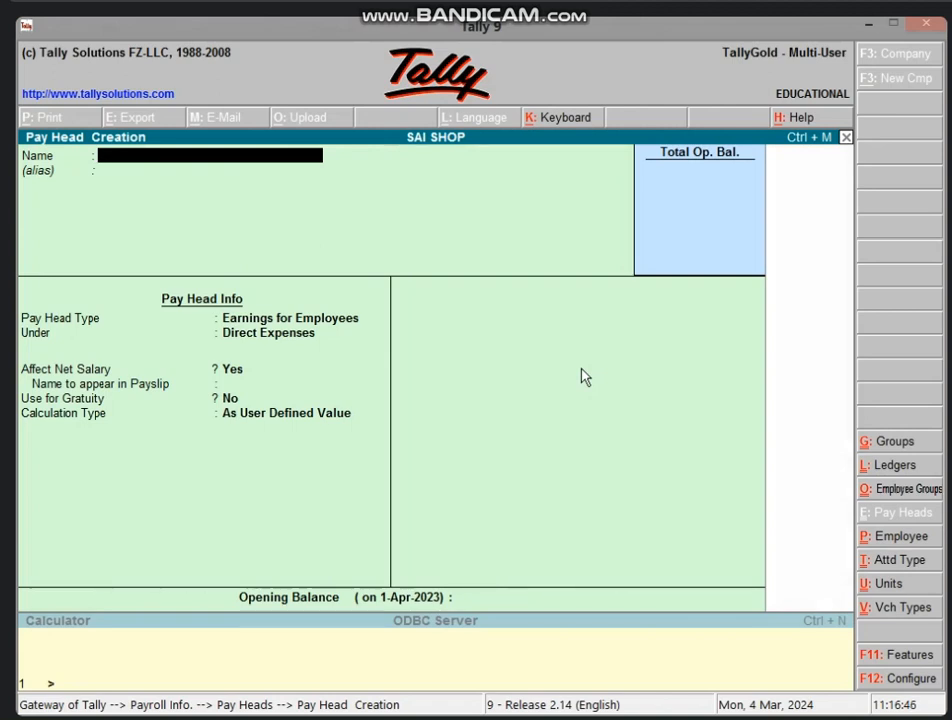
Create pay head SALARY: Earnings for Employees, under Indirect Expenses, As User Defined Value.
text(SALARY)
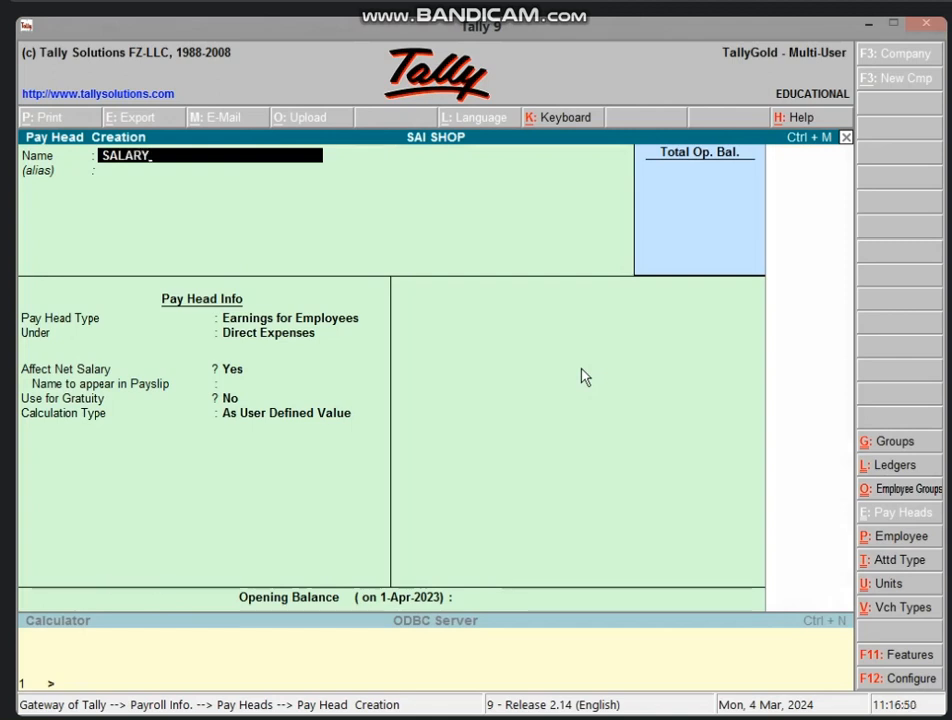
key(Return)
key(Return)
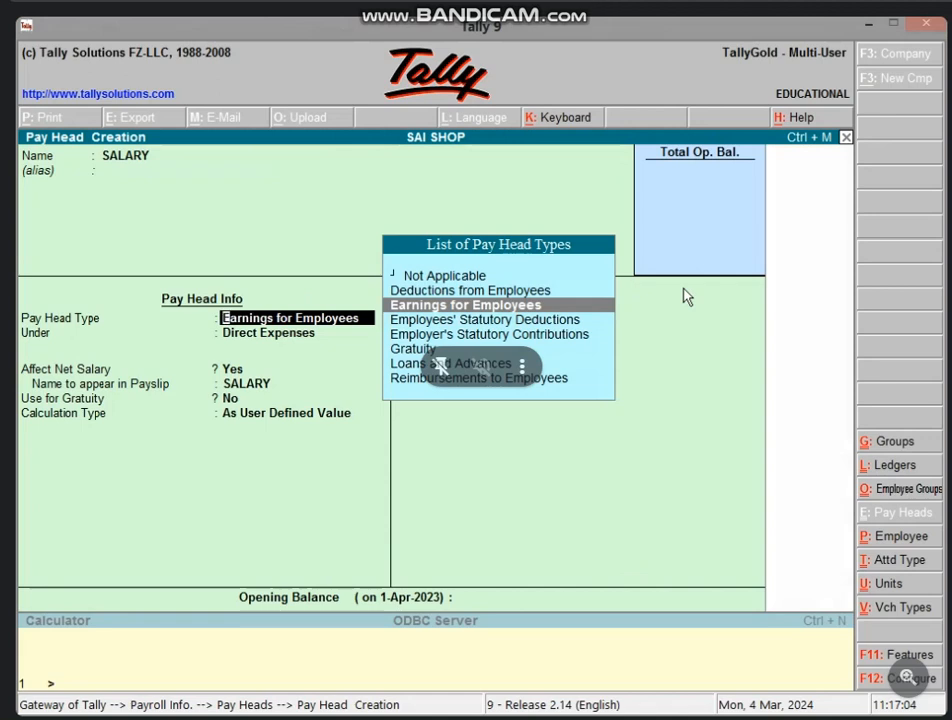
key(Return)
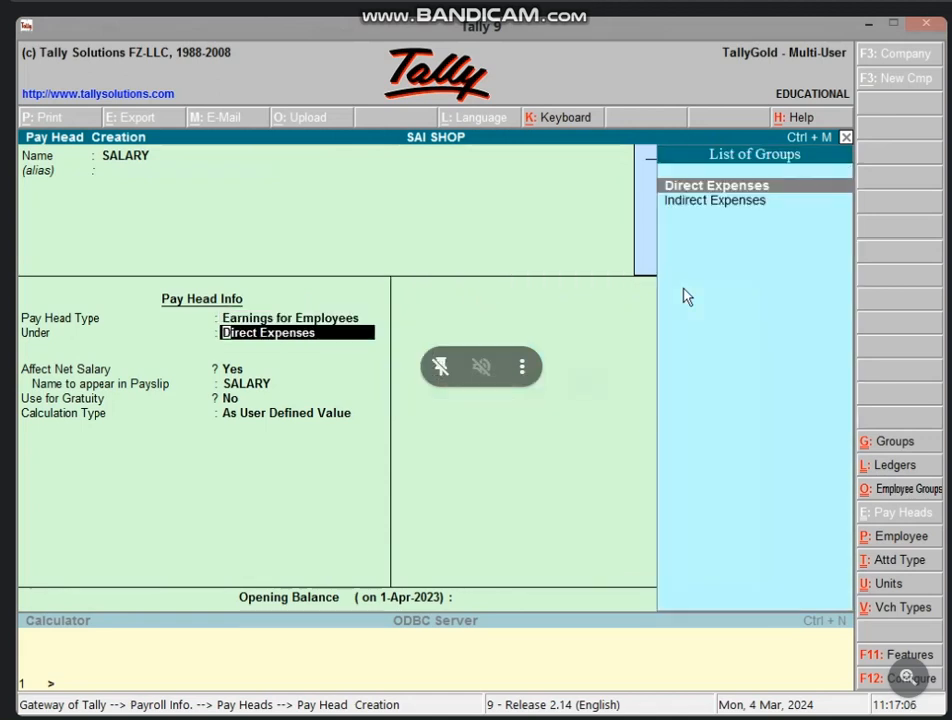
key(Down)
key(Return)
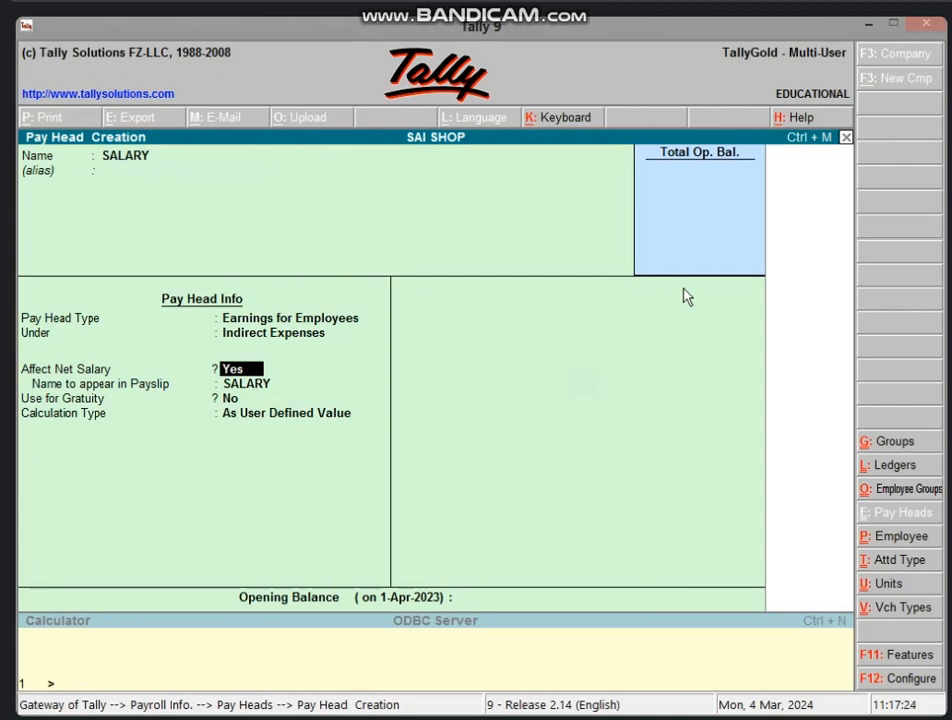
key(Return)
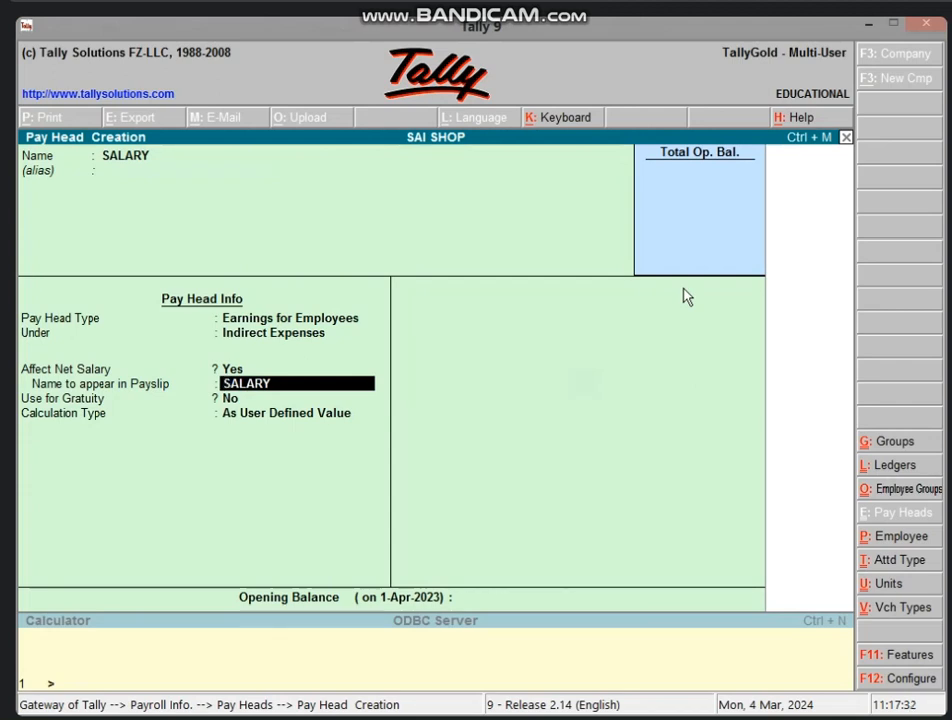
key(Return)
key(Return)
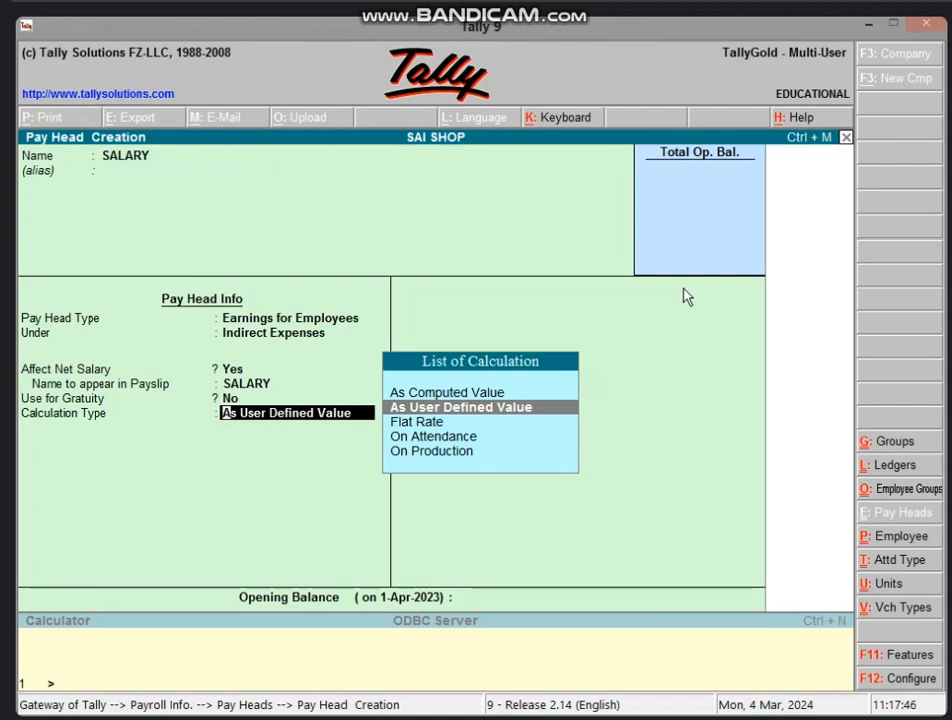
key(Return)
key(Return)
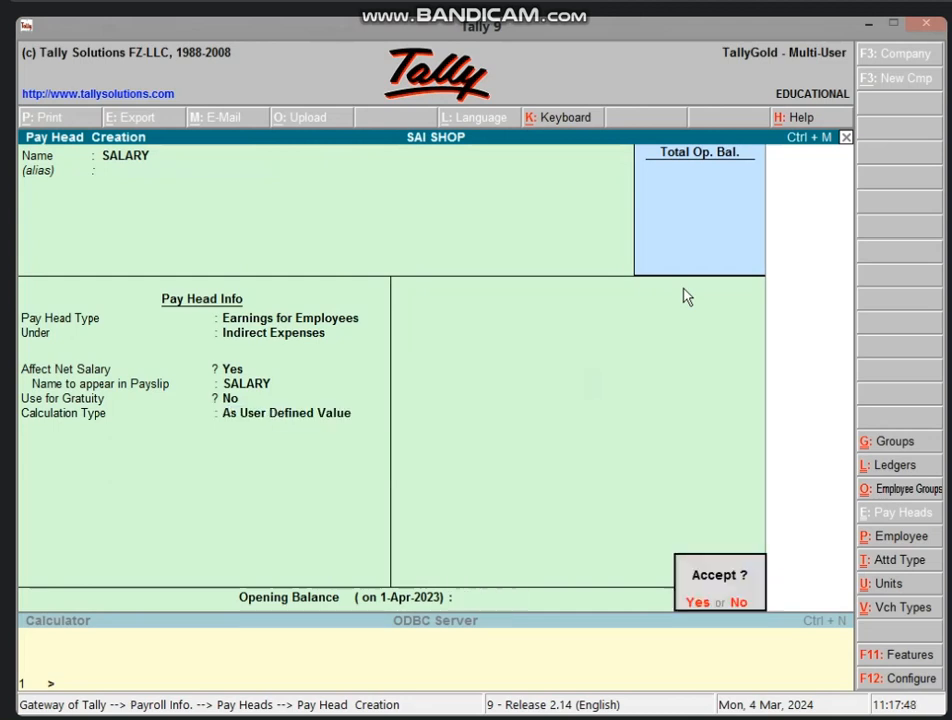
key(Return)
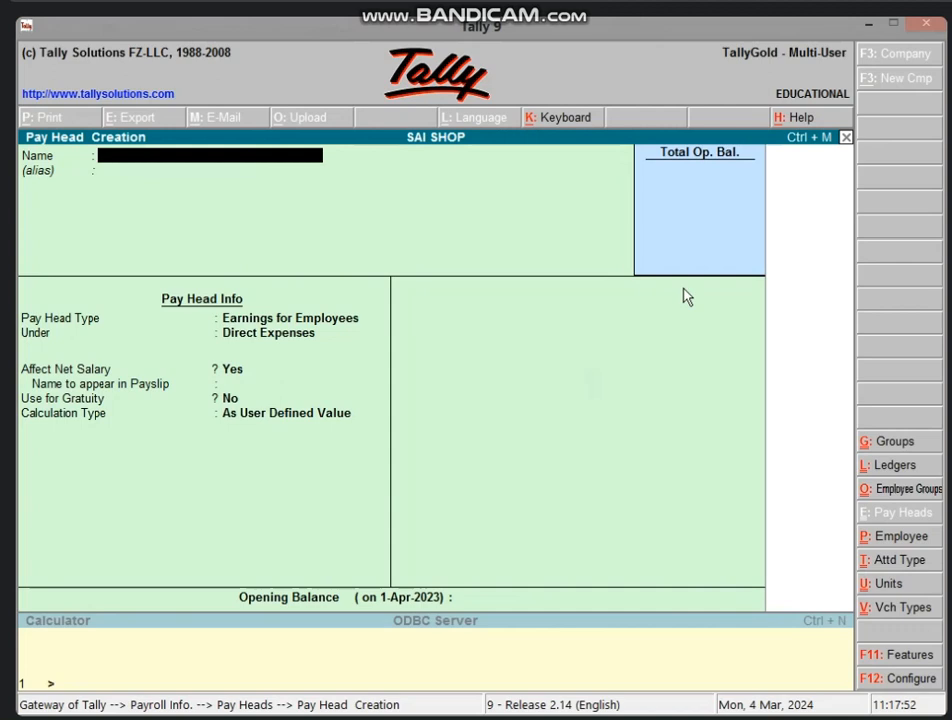
Create pay head LEAVE: Deductions from Employees, under Current Liabilities, affecting net salary, user-defined.
text(LEAVE)
key(Return)
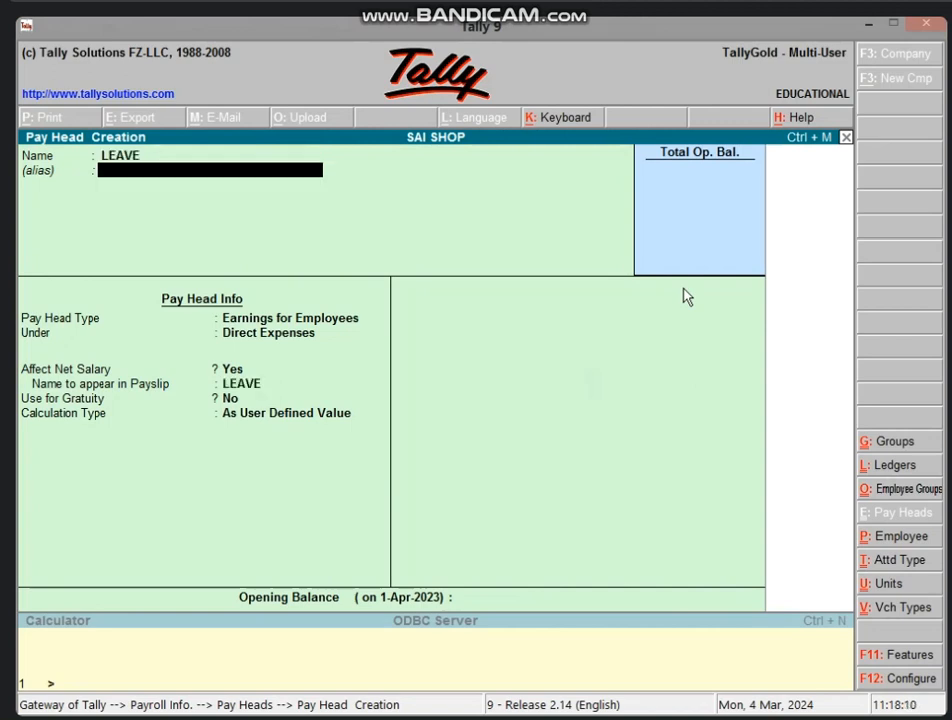
key(Return)
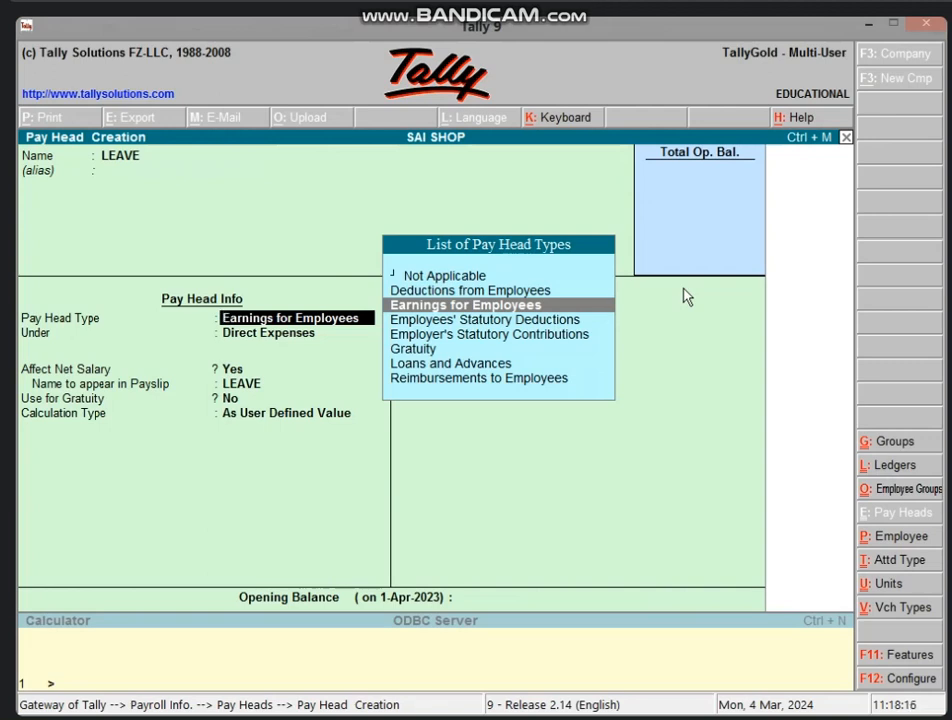
key(Up)
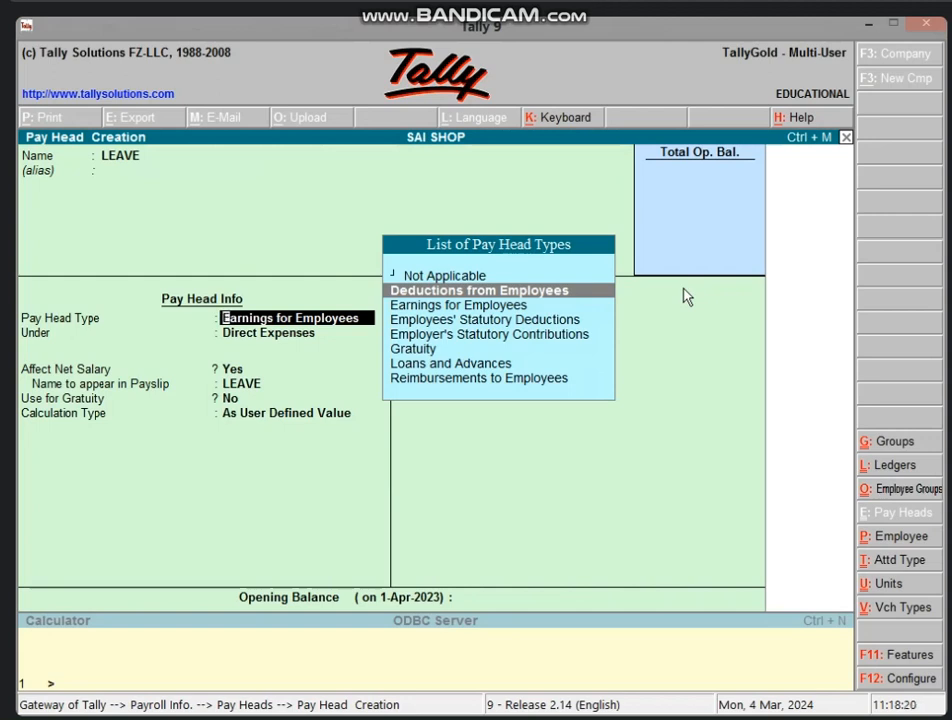
key(Return)
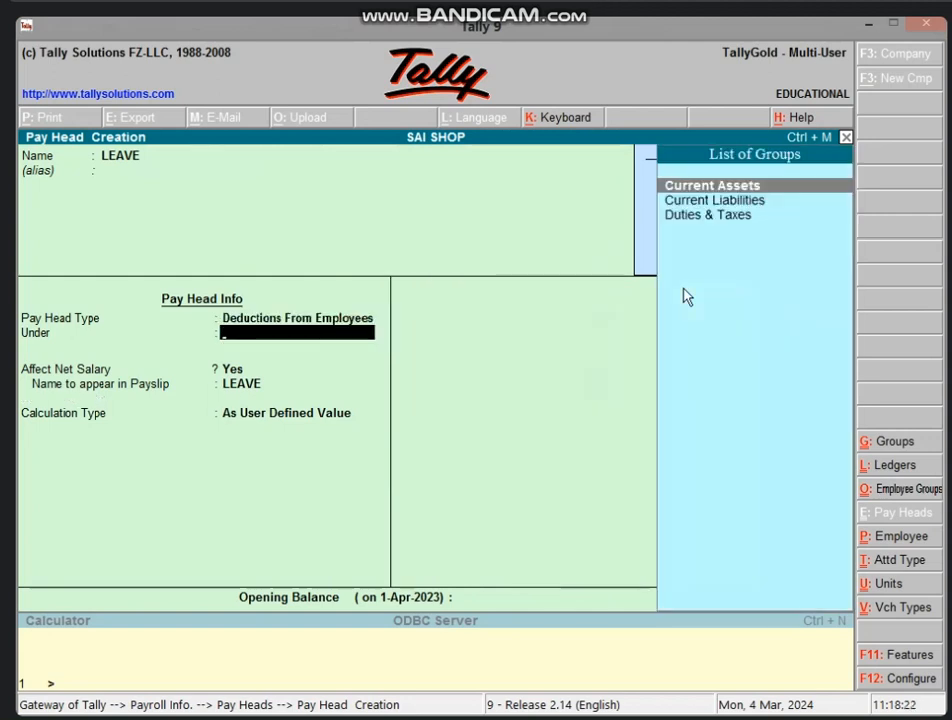
key(Down)
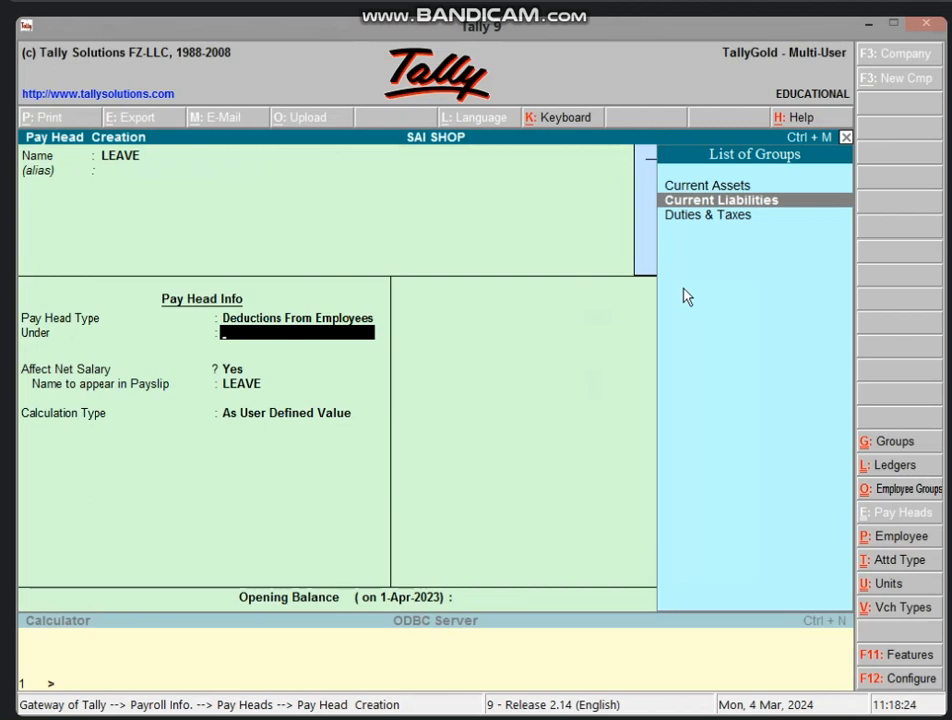
key(Return)
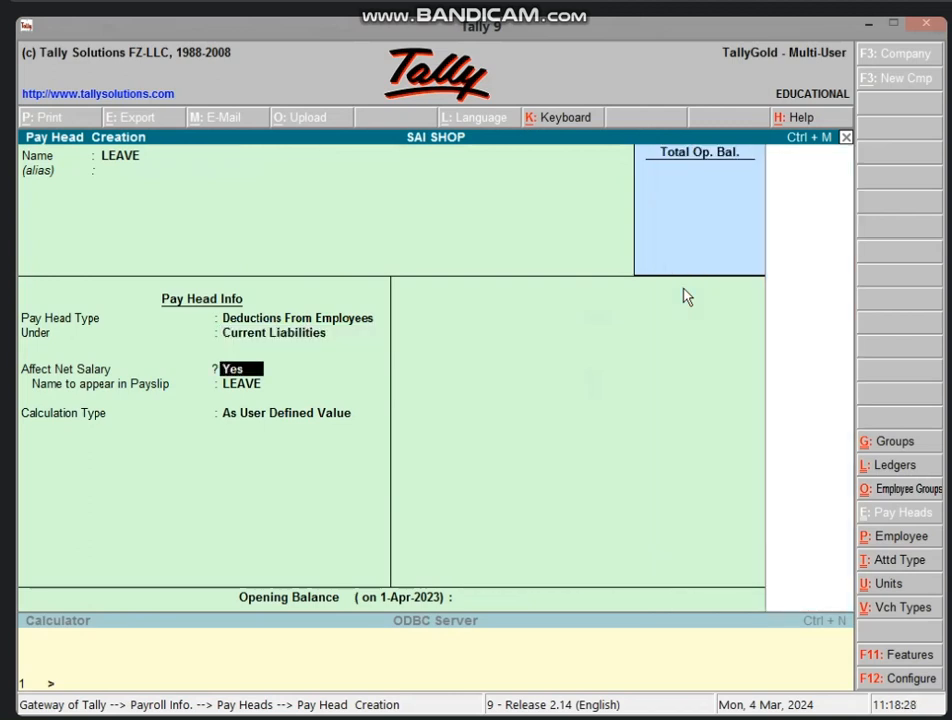
key(Return)
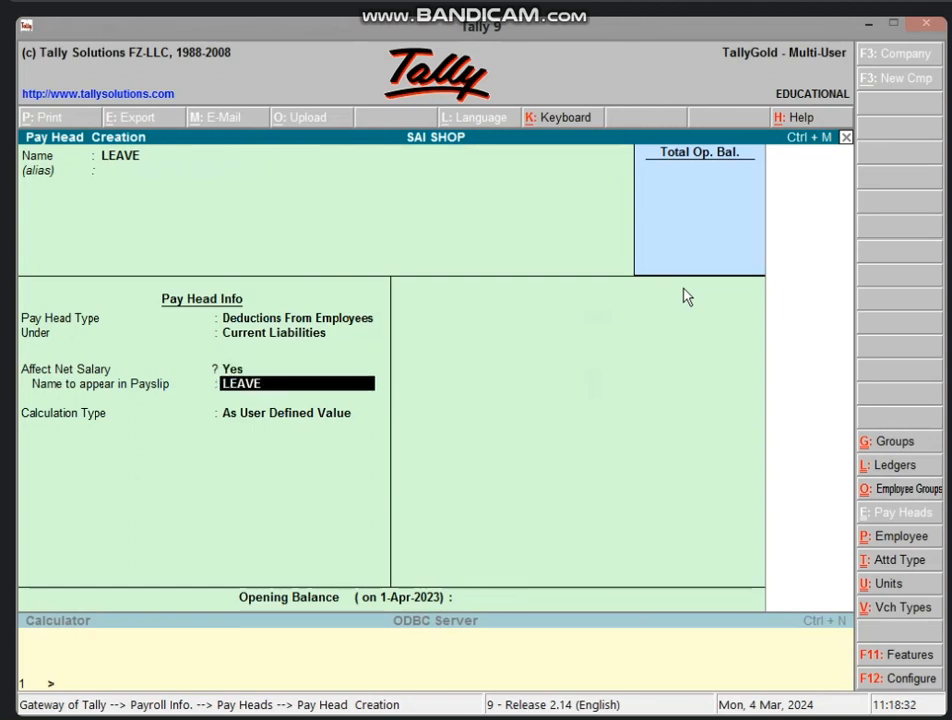
key(Return)
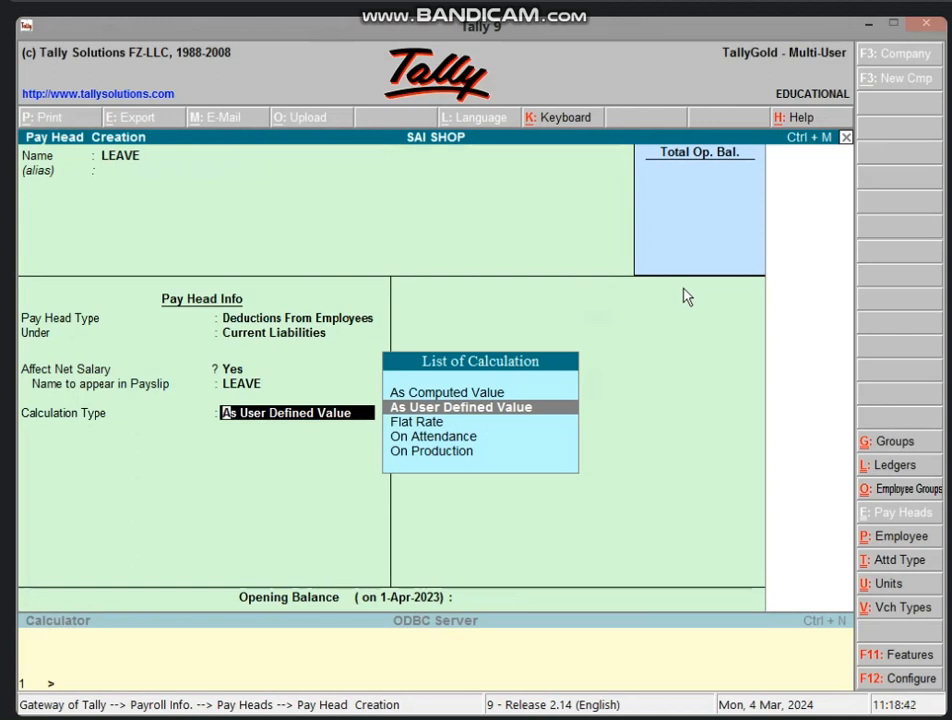
key(Return)
key(Return)
key(Return)
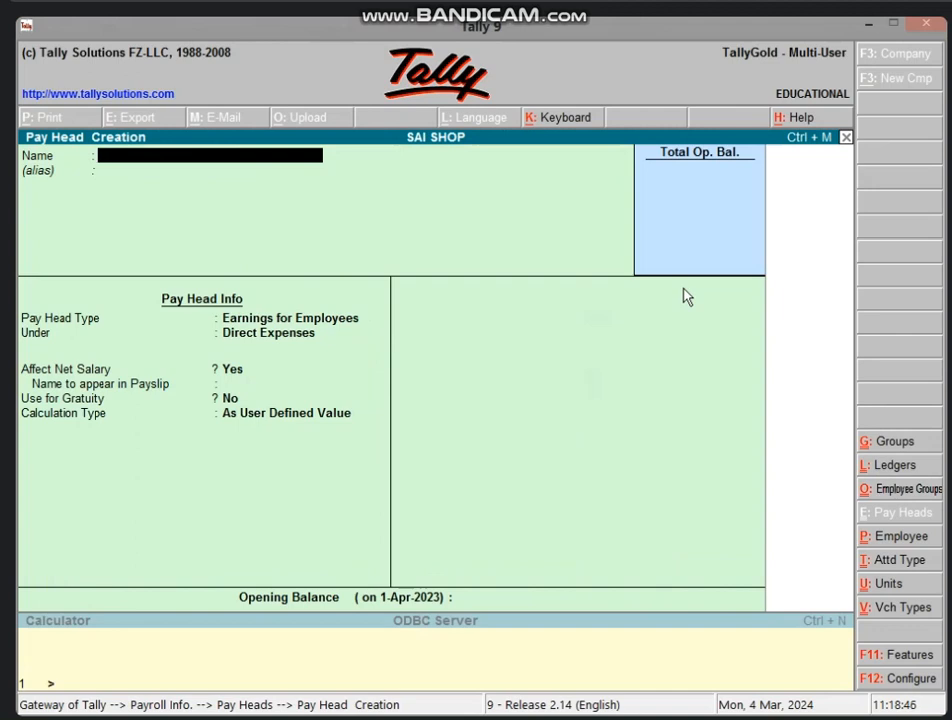
Create pay head ABS: Deductions from Employees under Current Liabilities, user-defined, then exit the form.
text(ABS)
key(Return)
key(Return)
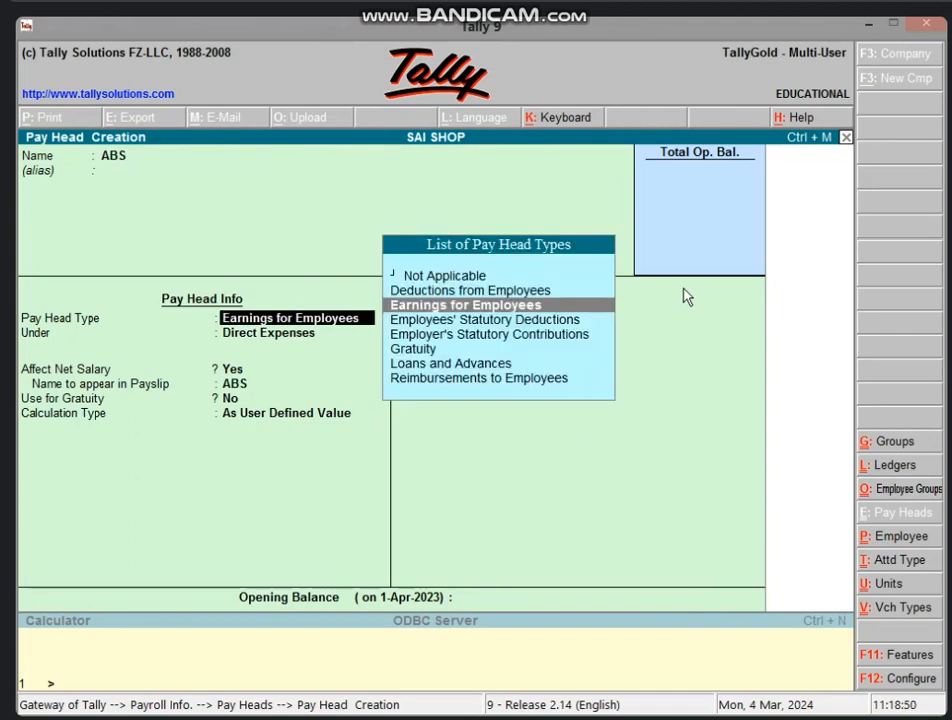
key(Up)
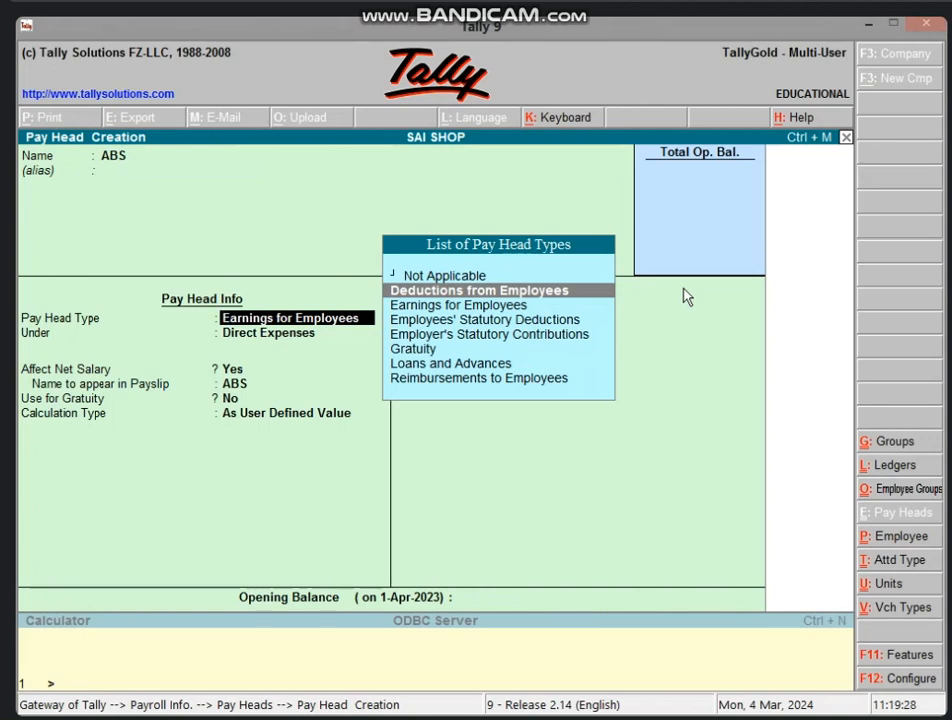
key(Return)
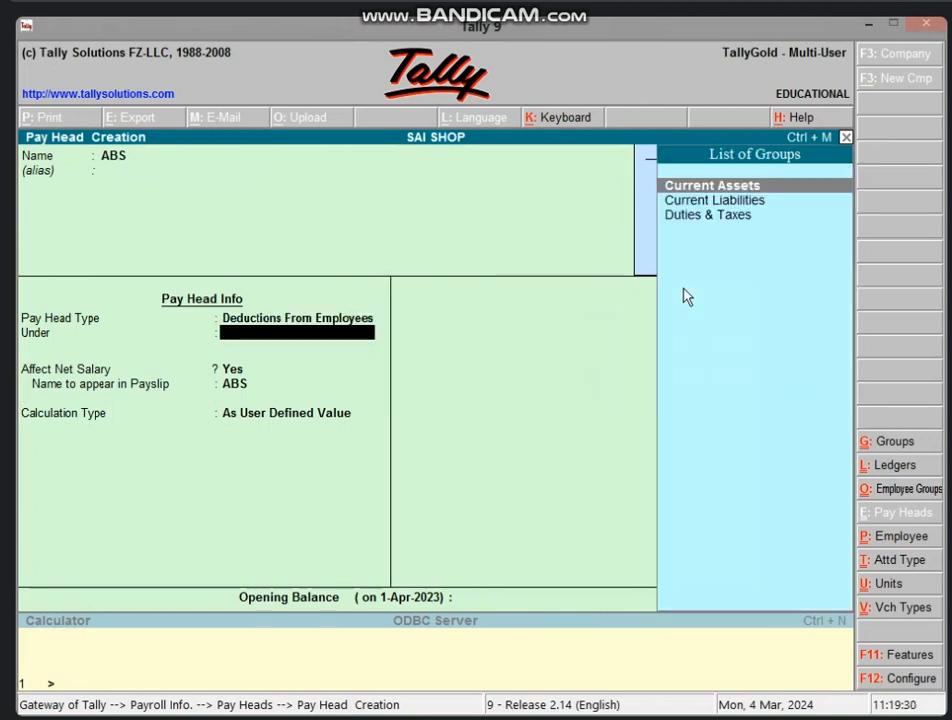
key(Down)
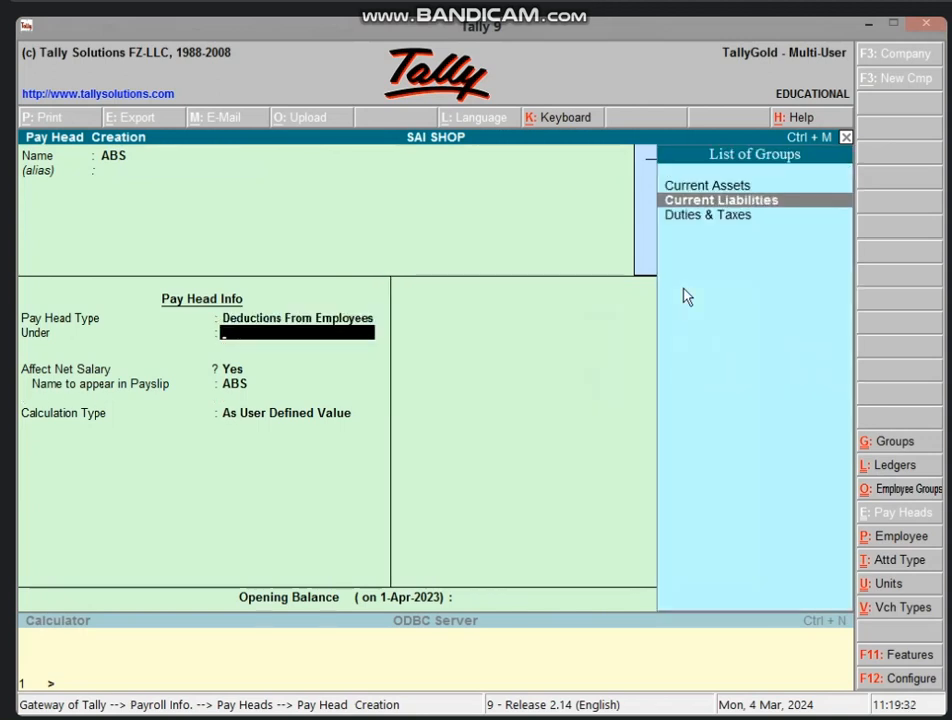
key(Return)
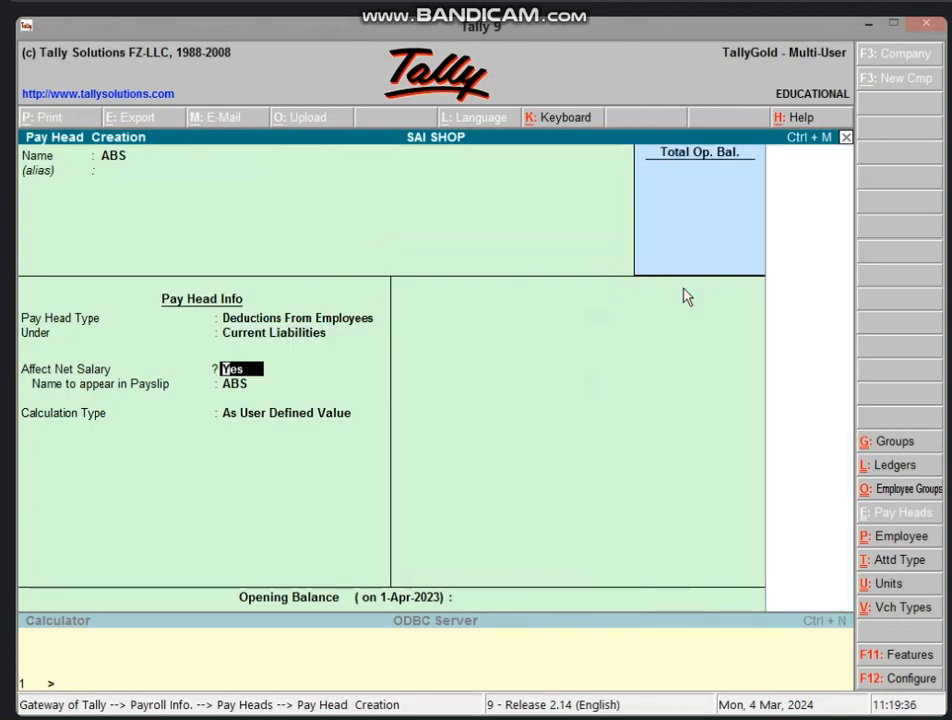
key(Return)
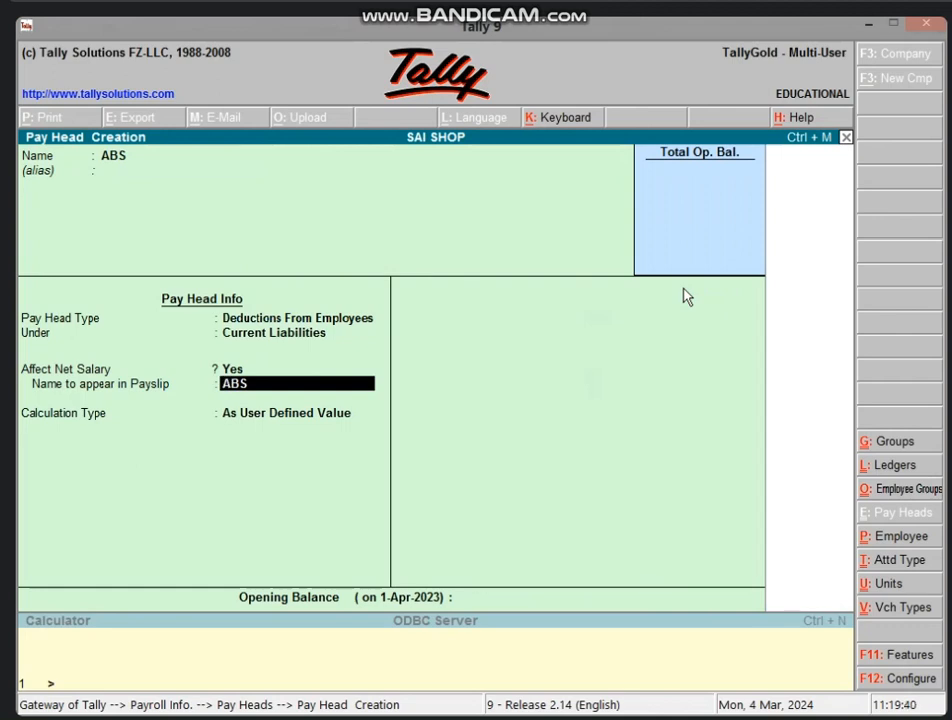
key(Return)
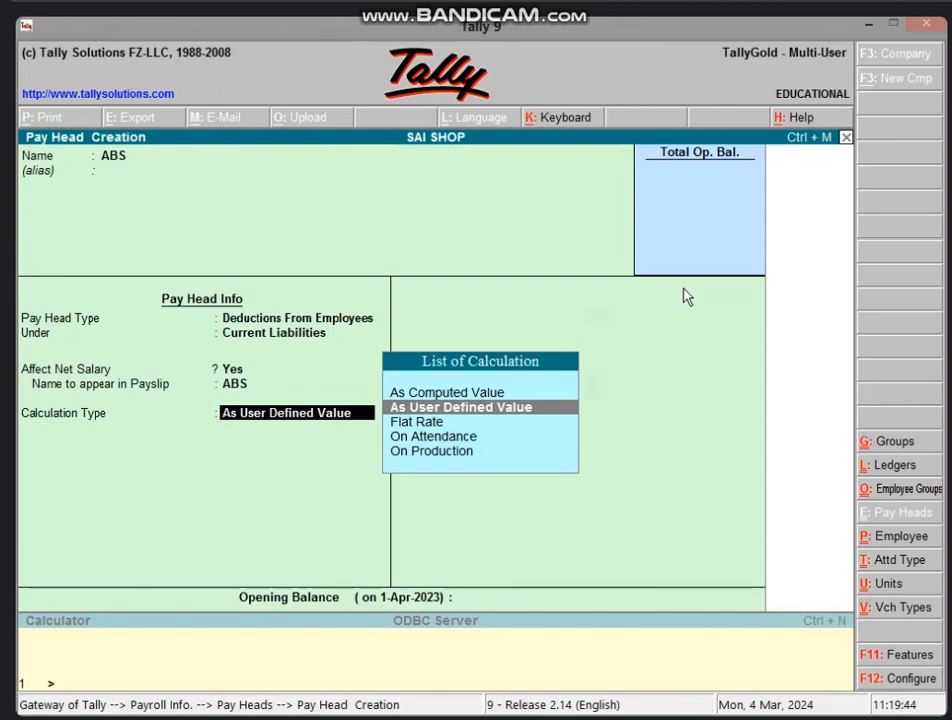
key(Return)
key(Return)
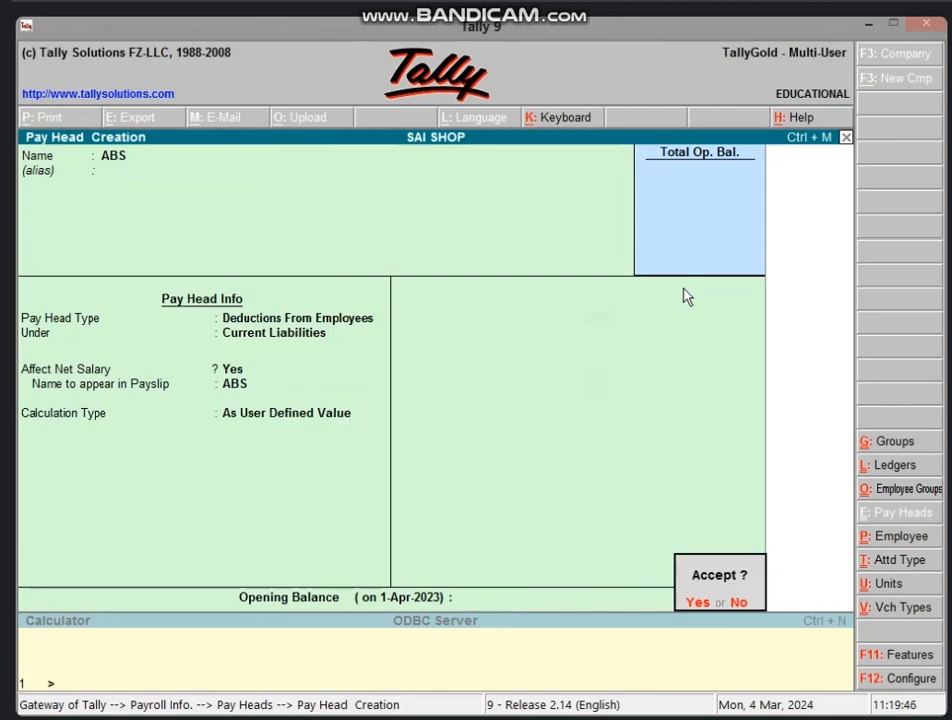
key(Return)
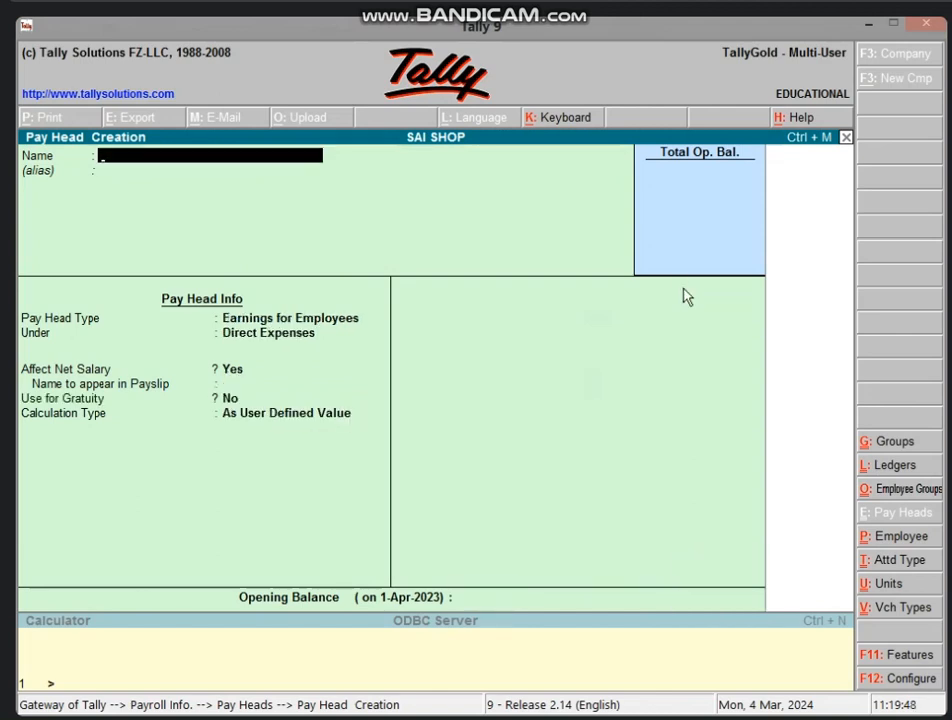
key(Escape)
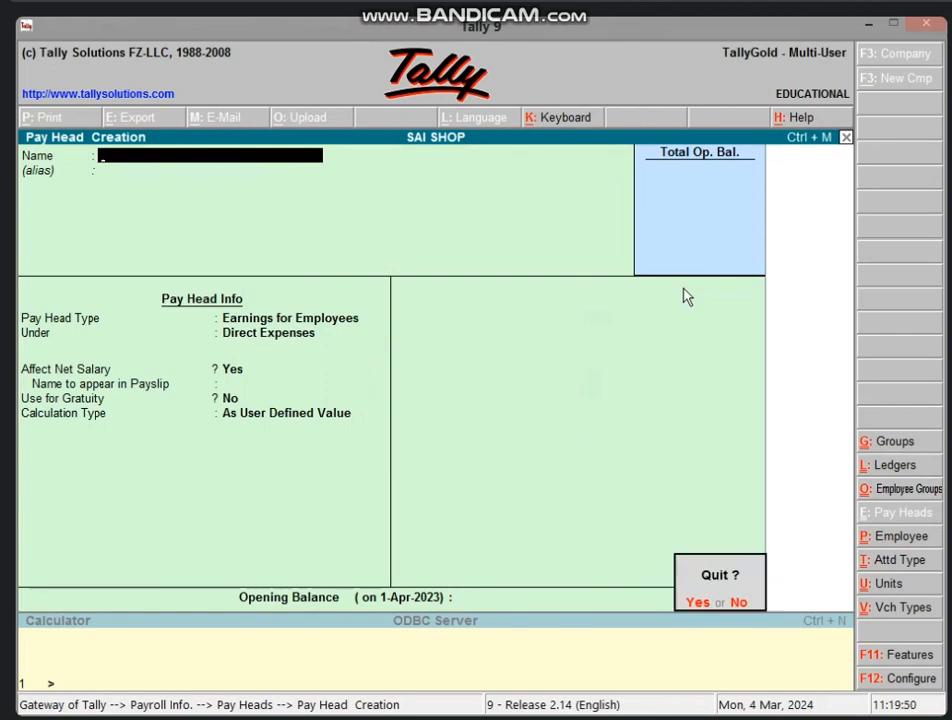
Quit pay head creation and go to Payroll Info > Employee Groups > Create.
key(Return)
key(Escape)
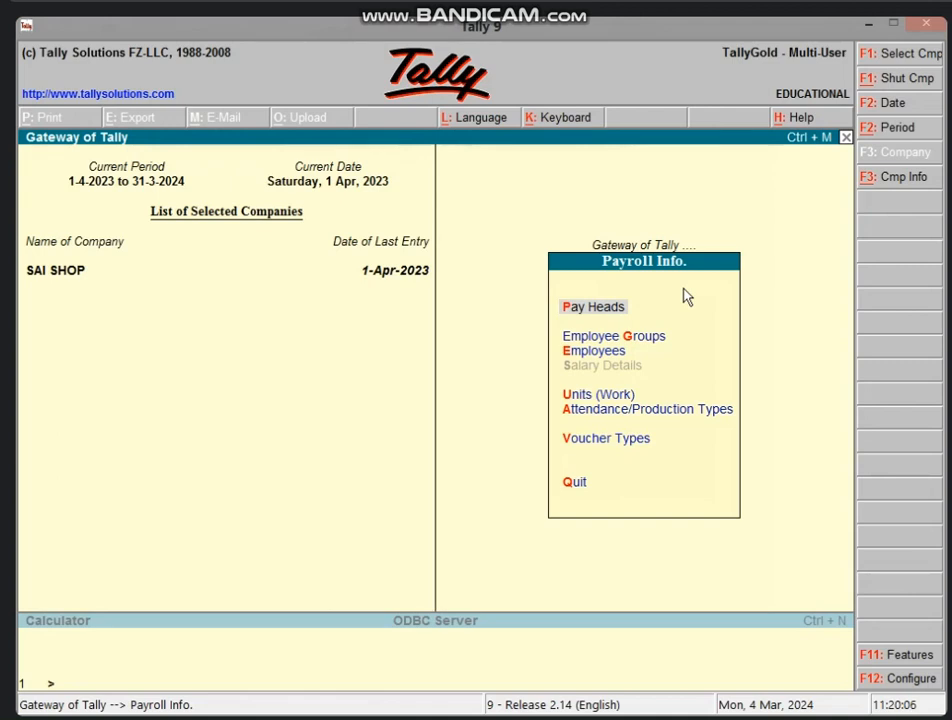
key(Escape)
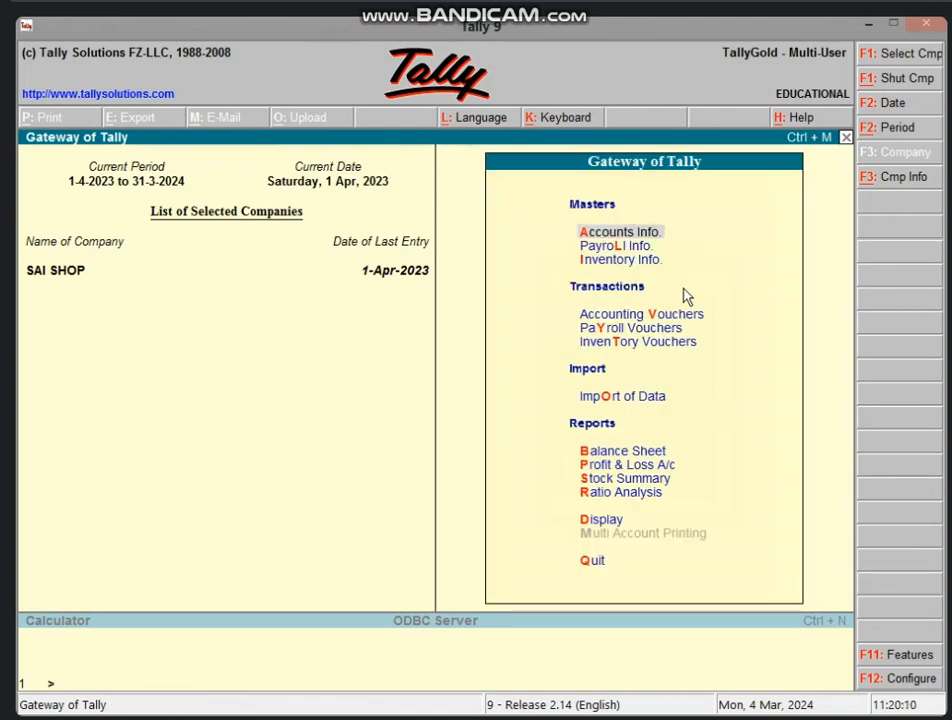
key(l)
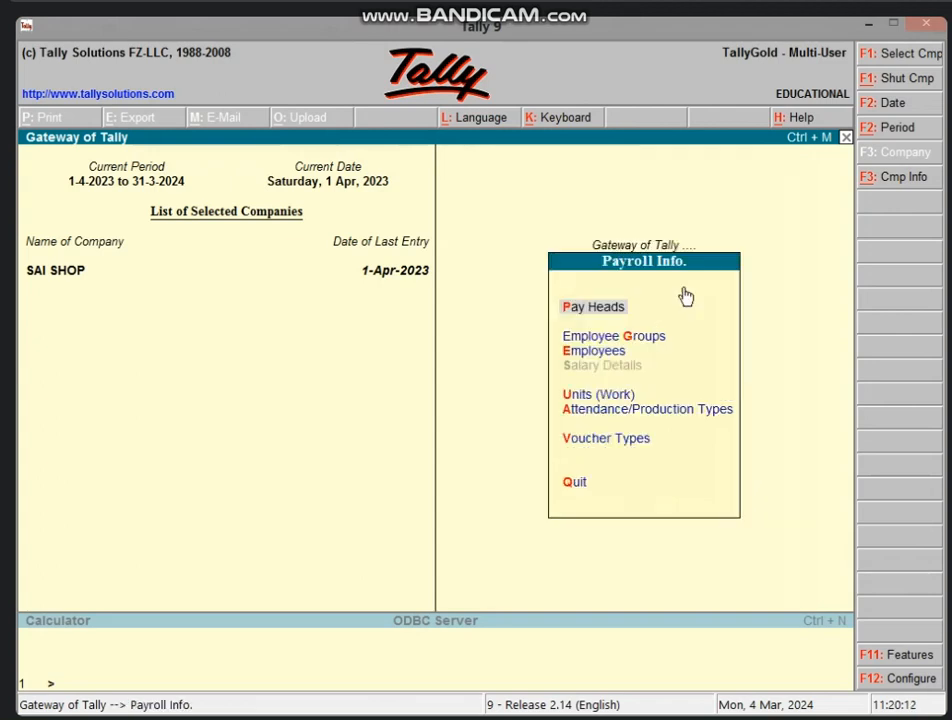
key(g)
key(c)
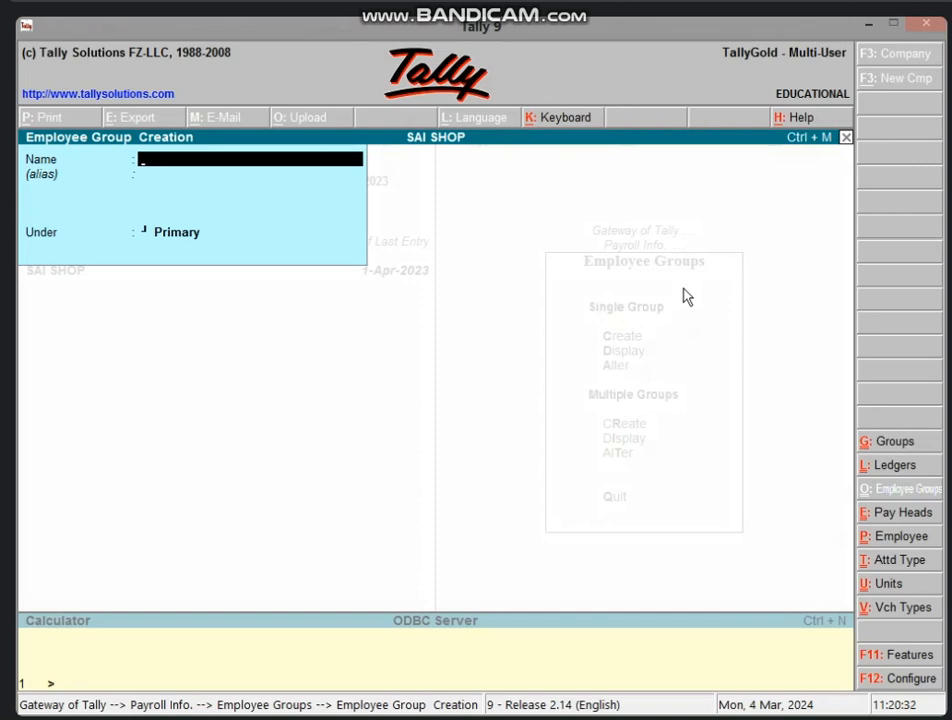
Create employee group DEO under Primary.
text(DEO)
key(Return)
key(Return)
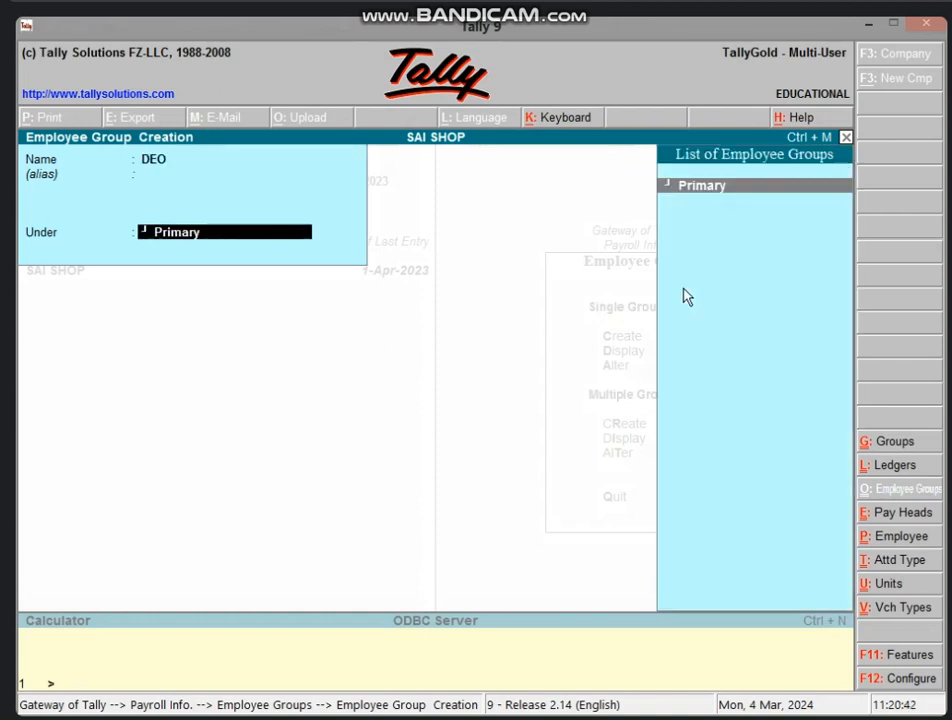
key(Return)
key(Return)
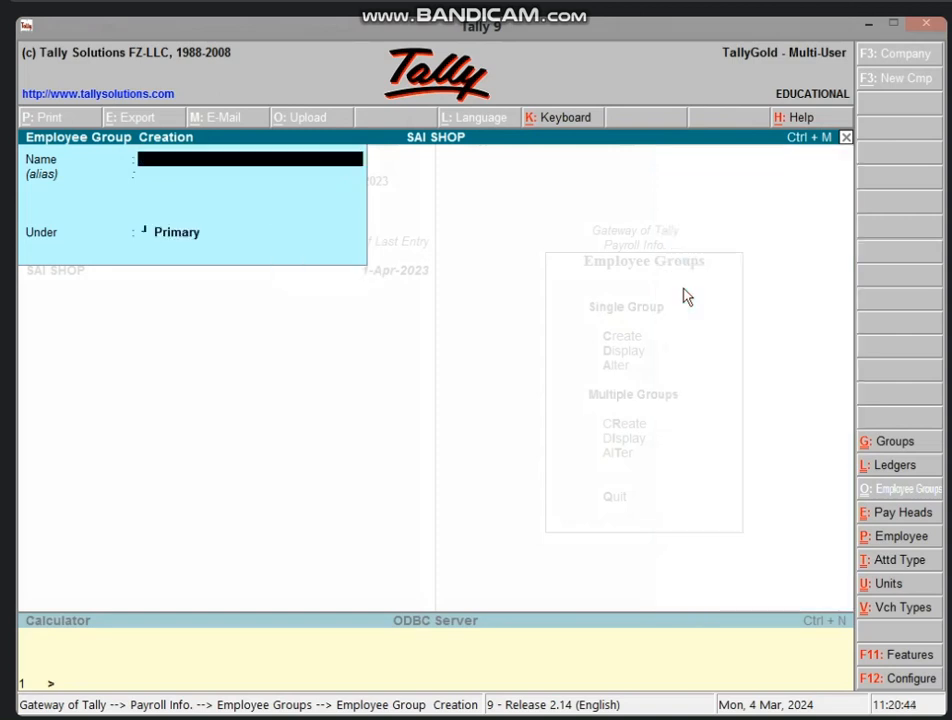
Quit employee group creation and move to Employees in the Payroll Info menu.
key(Escape)
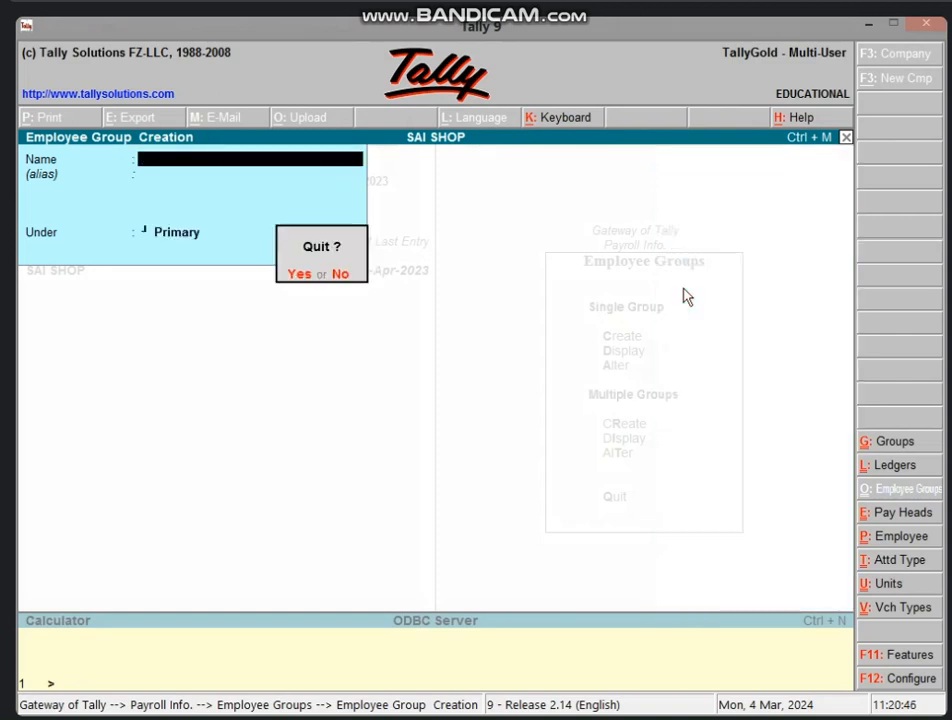
key(Return)
key(Escape)
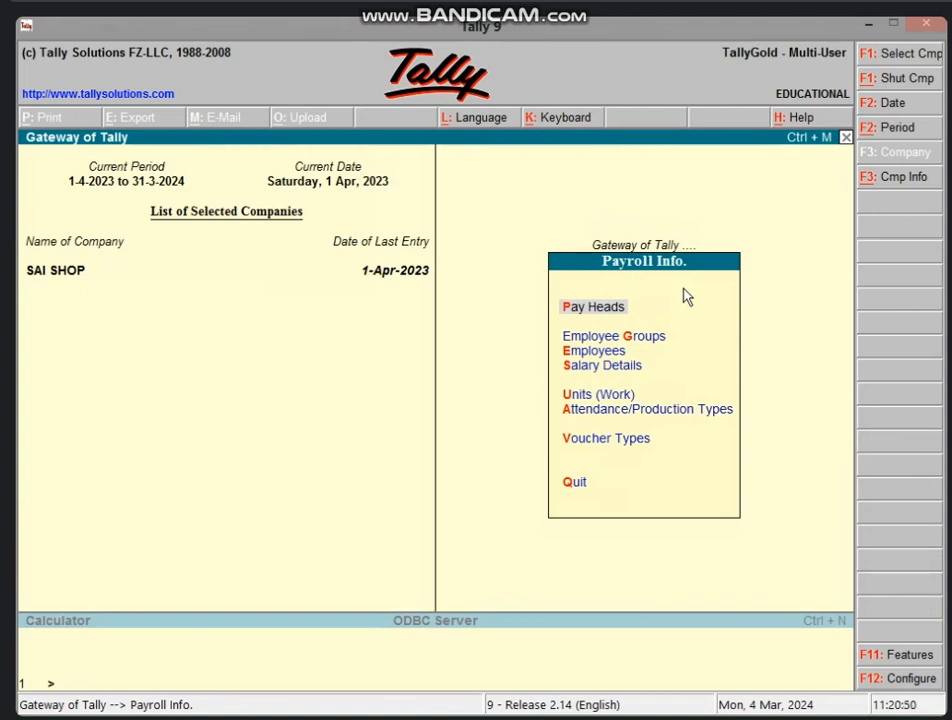
key(Down)
key(Down)
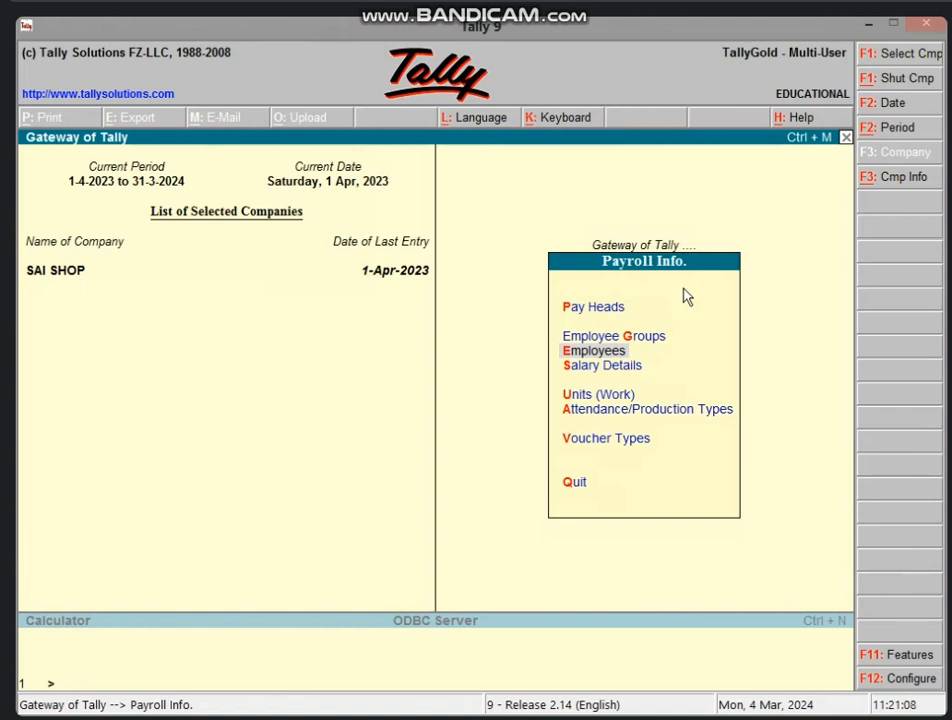
Start a new employee with the employee's name, under group DEO, joining 1-Apr-2023.
key(Return)
key(Return)
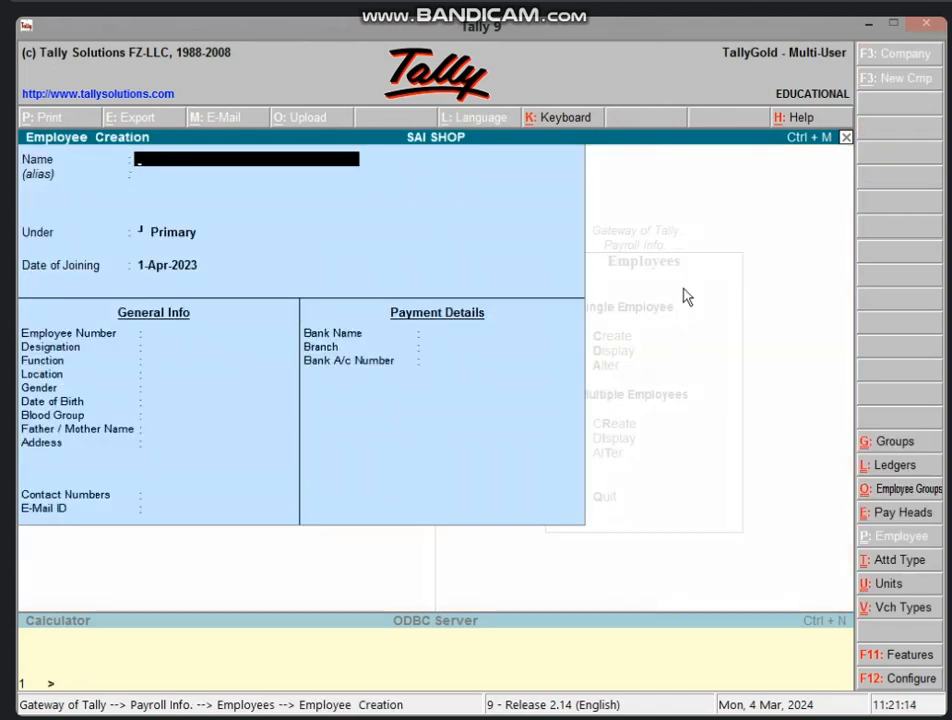
text(SHYAM)
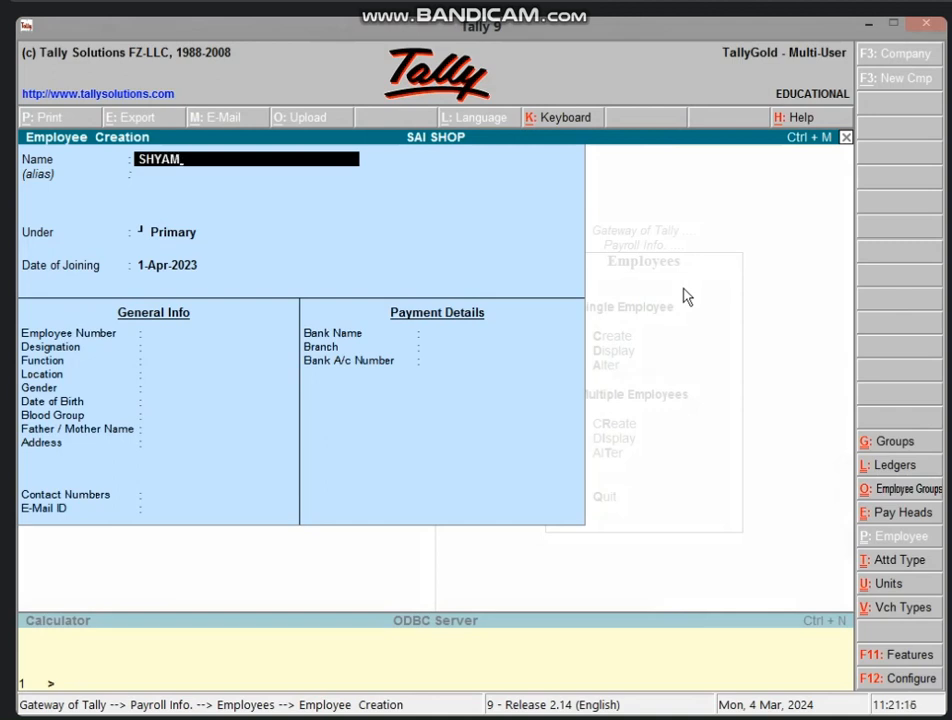
key(Return)
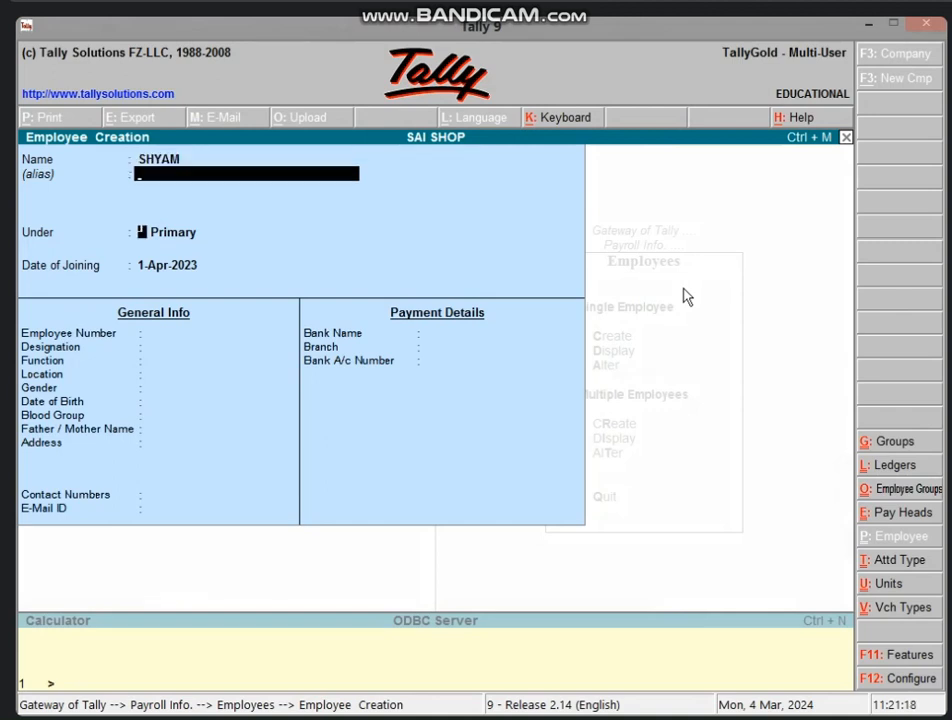
key(Return)
key(Down)
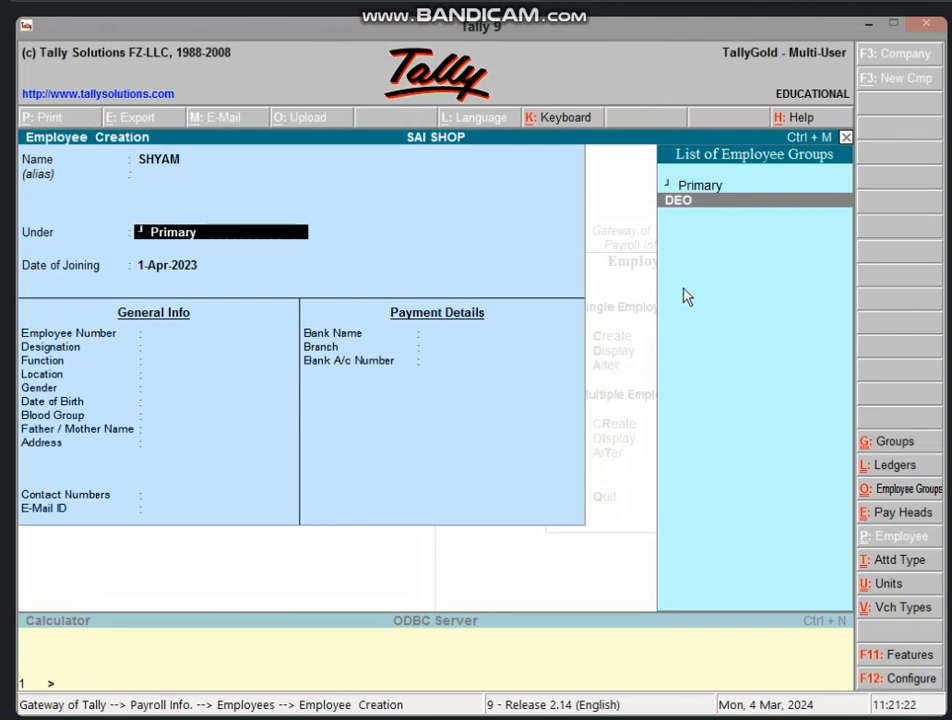
key(Return)
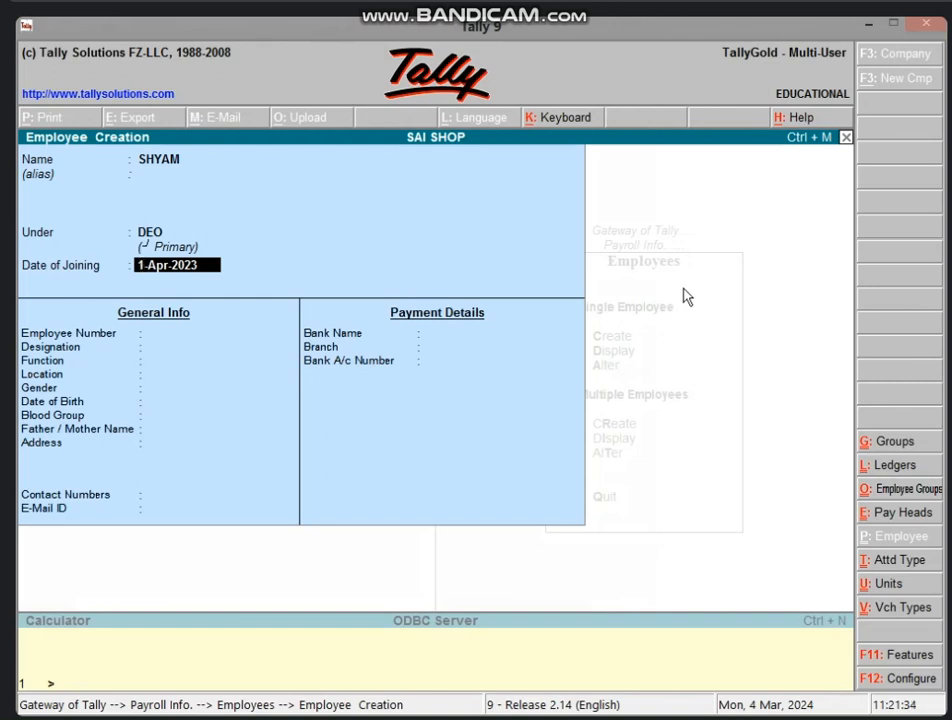
key(Return)
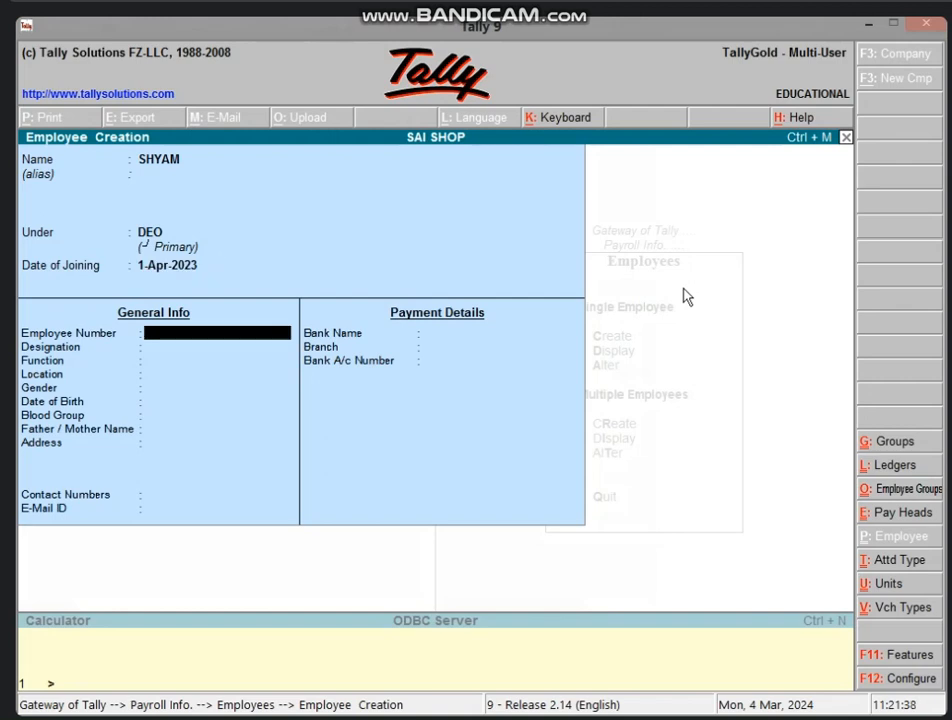
Enter employee number 1, designation DEO and function OFFICE WORK.
text(1)
key(Return)
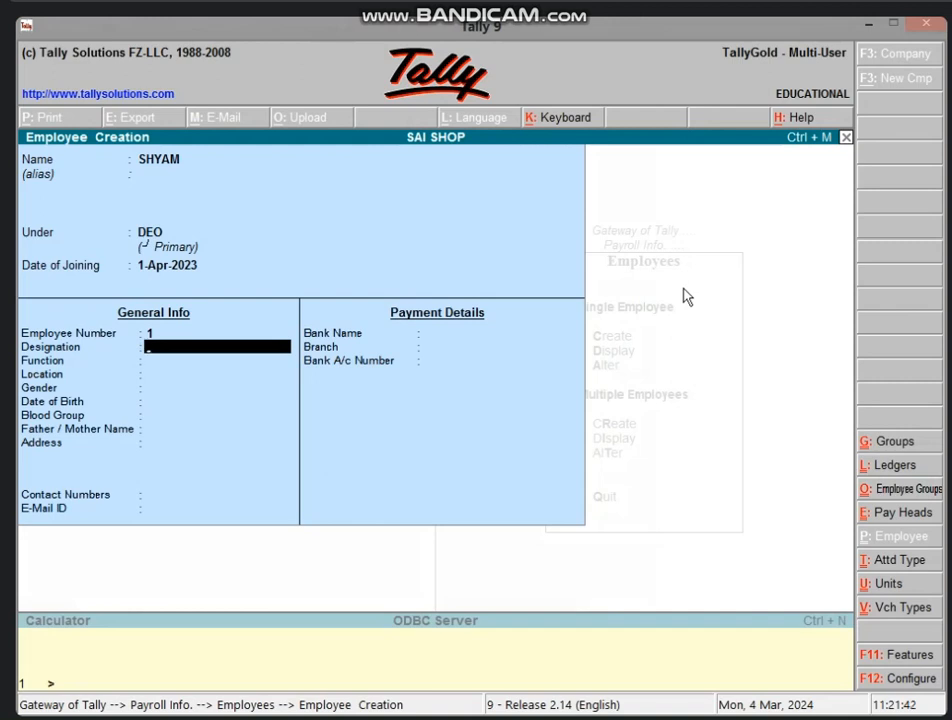
text(DEO)
key(Return)
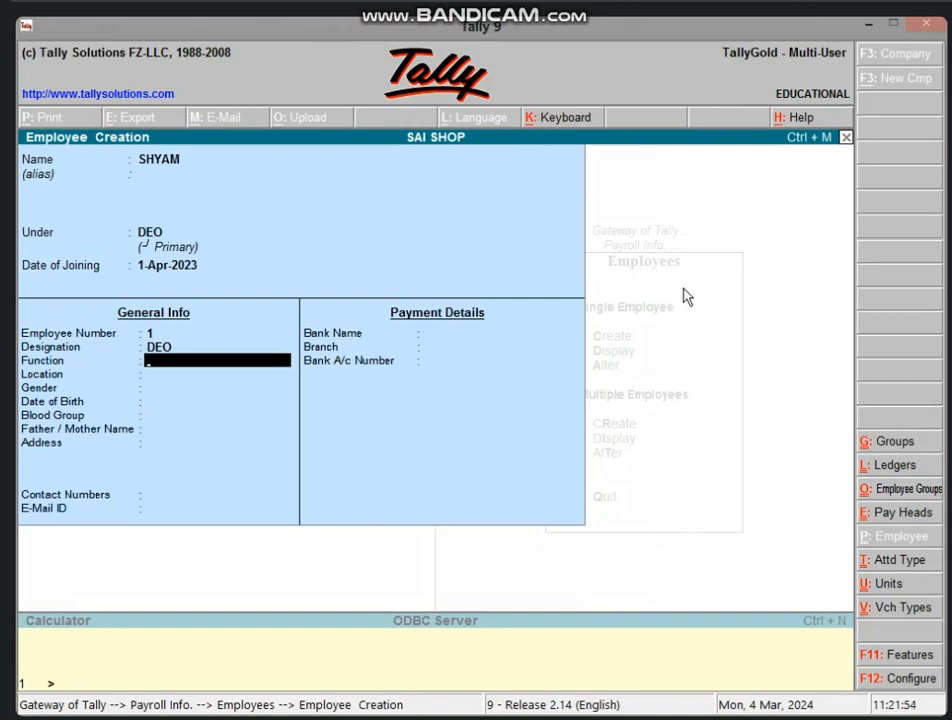
text(OFFICE WORK)
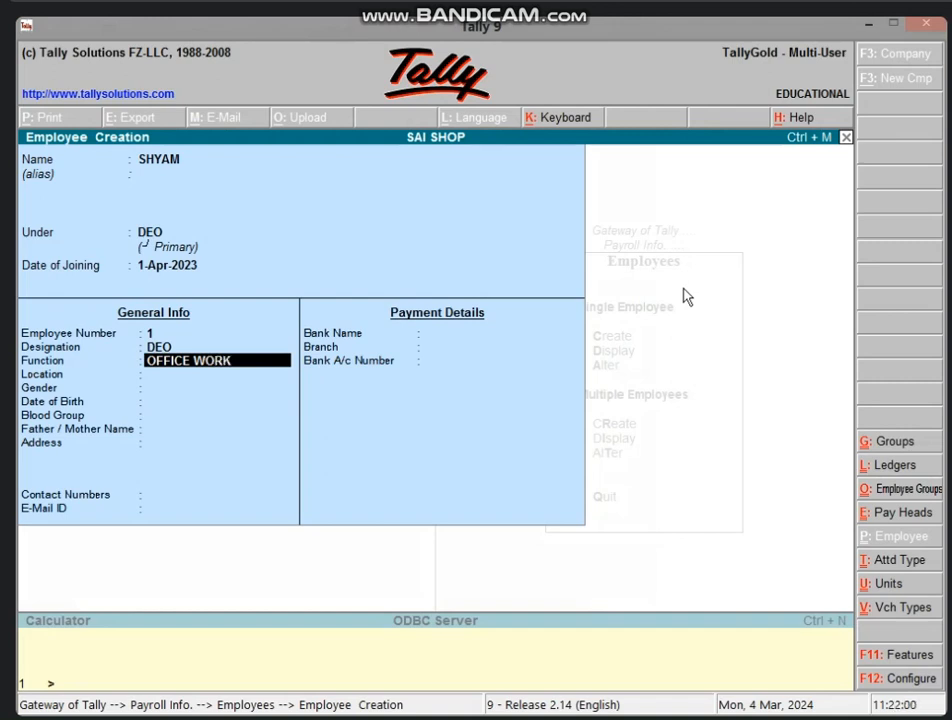
Set the employee's location to OFFICE, gender MALE, birth date 2-May-2000 and blood group O+.
key(Return)
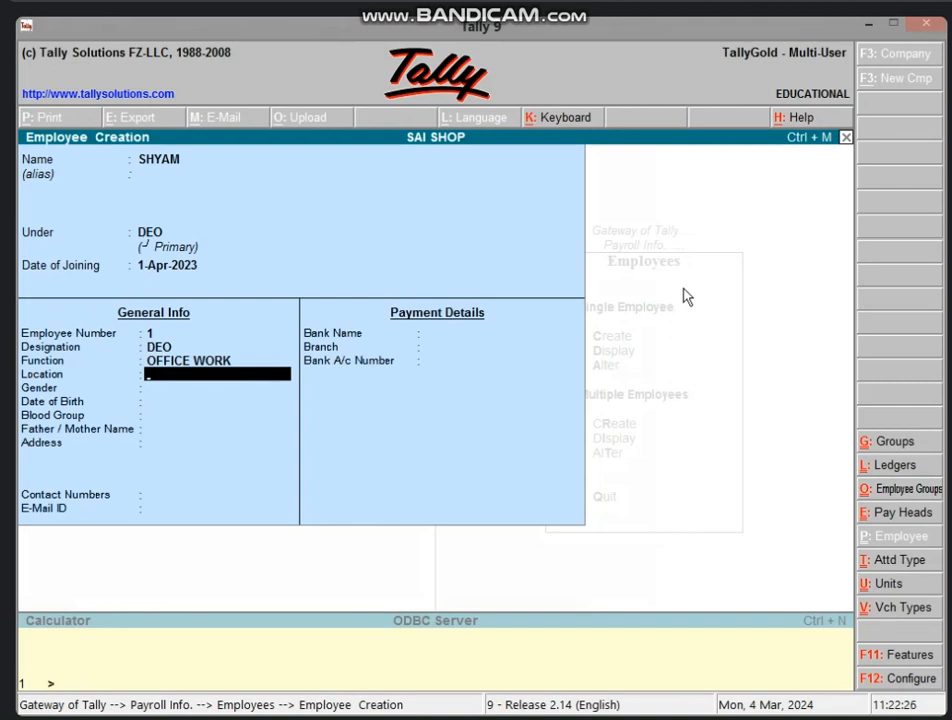
text(OFFICE)
key(Return)
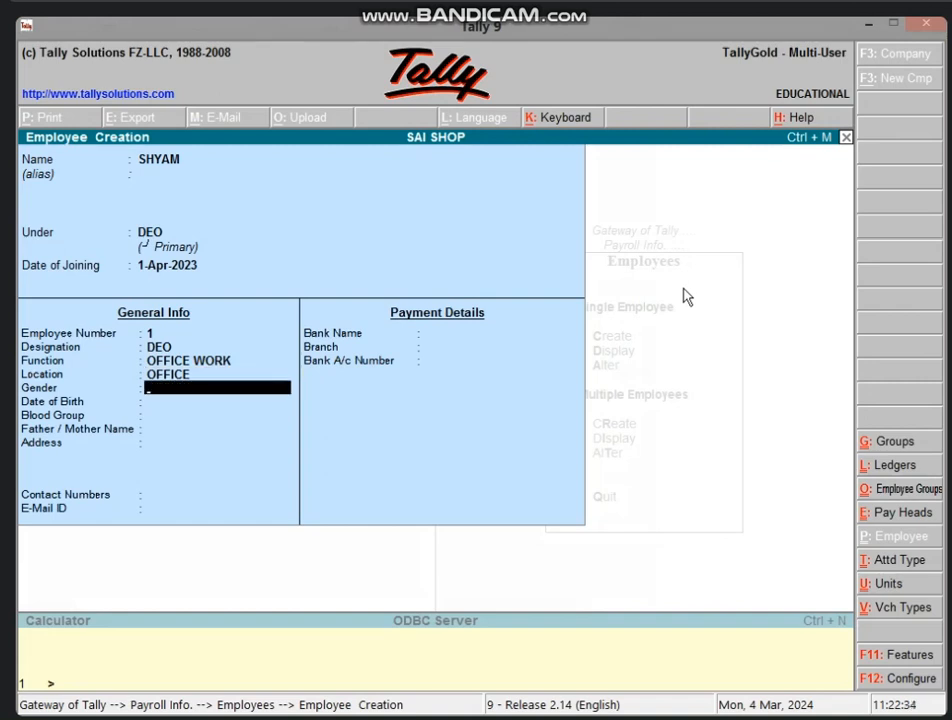
text(MALE)
key(Return)
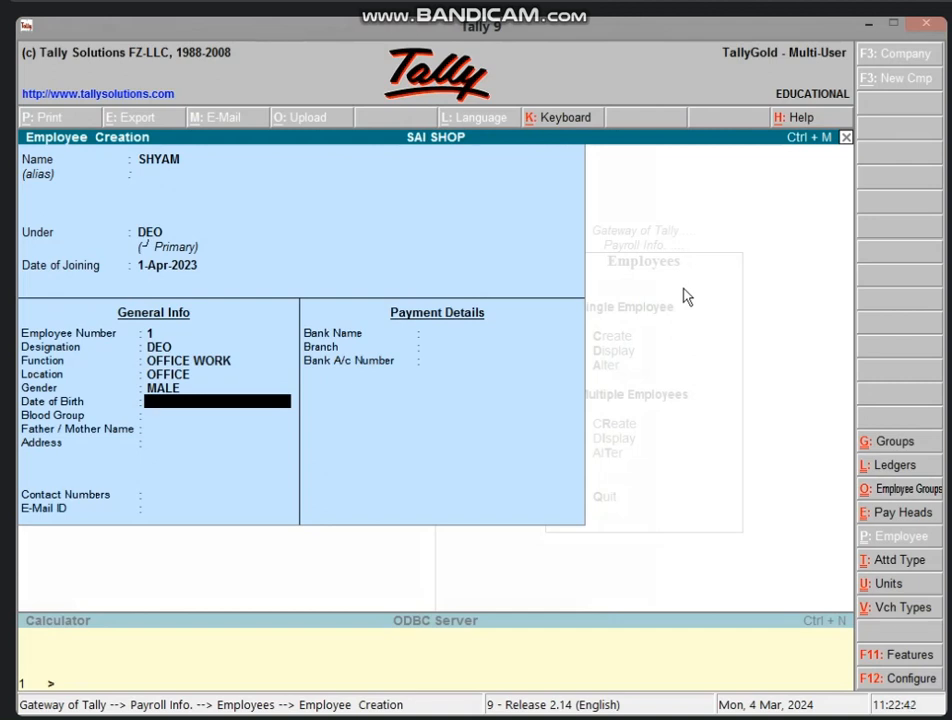
text(2/05/2000)
key(Return)
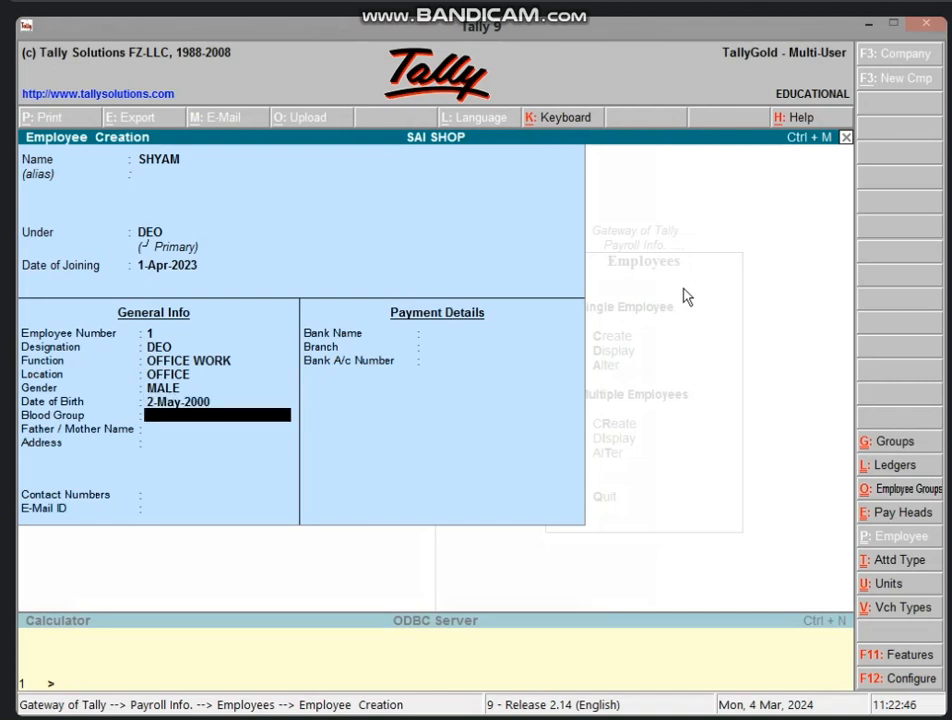
text(O+)
key(Return)
Enter the father's/mother's name, the address, a contact phone number and the e-mail address.
text(M)
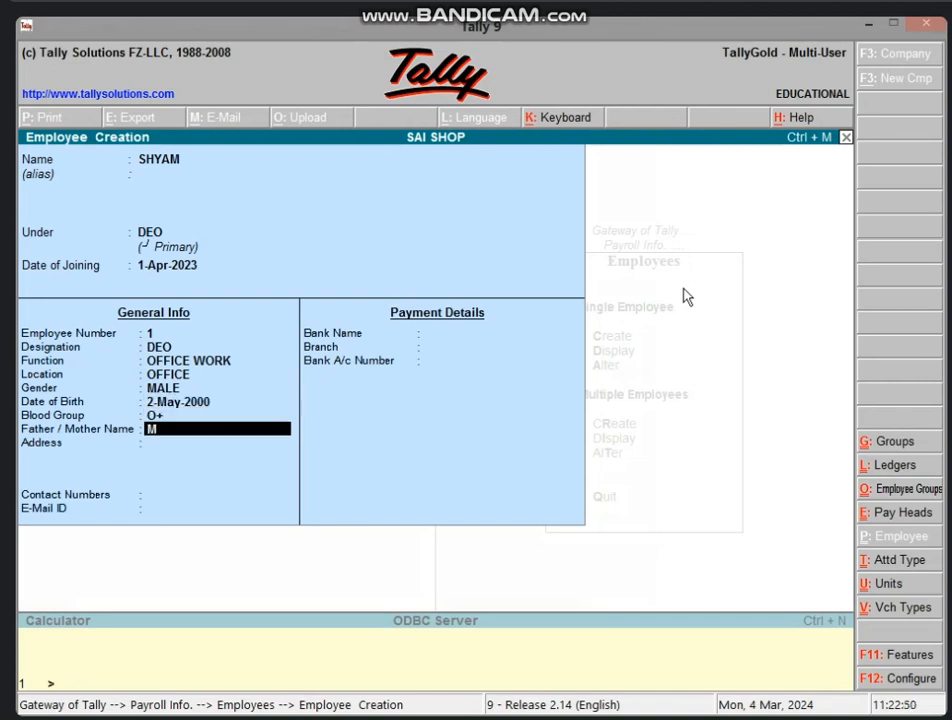
text(R VIJAY)
key(Return)
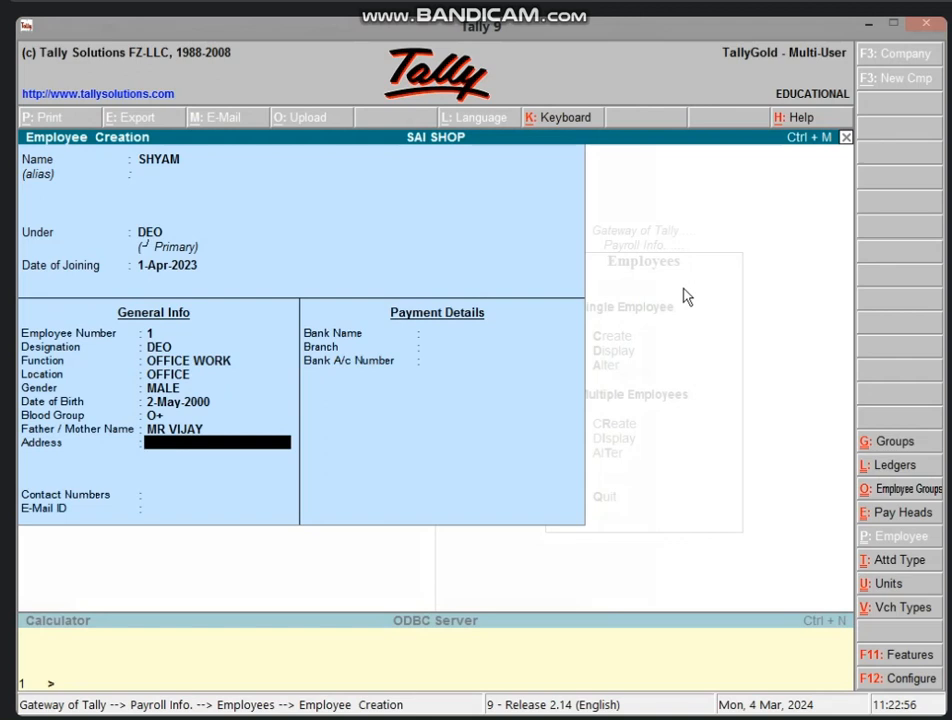
text(PURAN PURA)
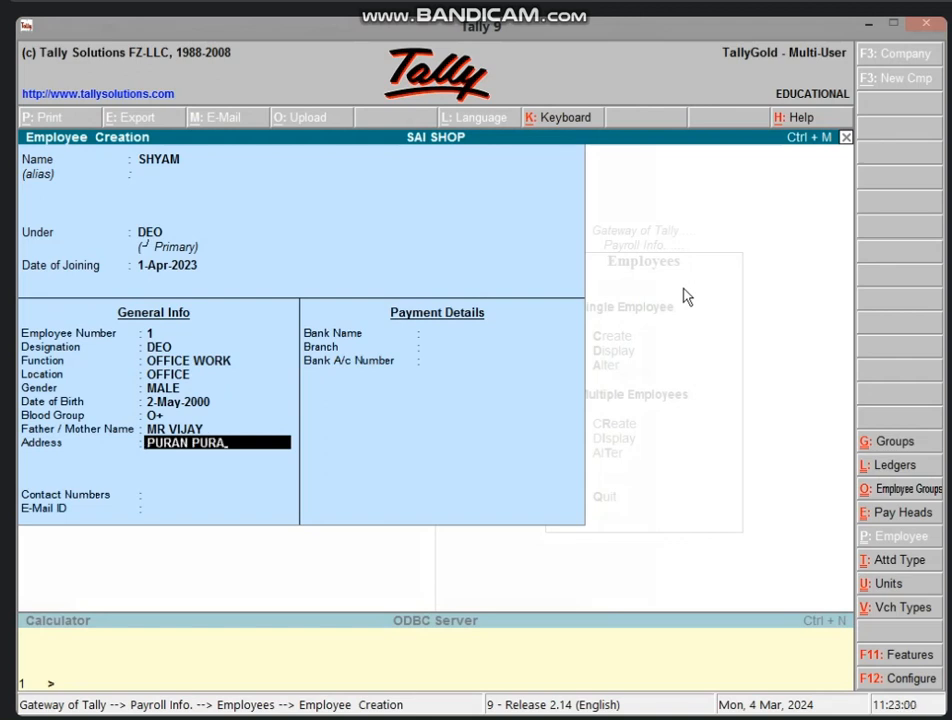
key(Return)
key(Return)
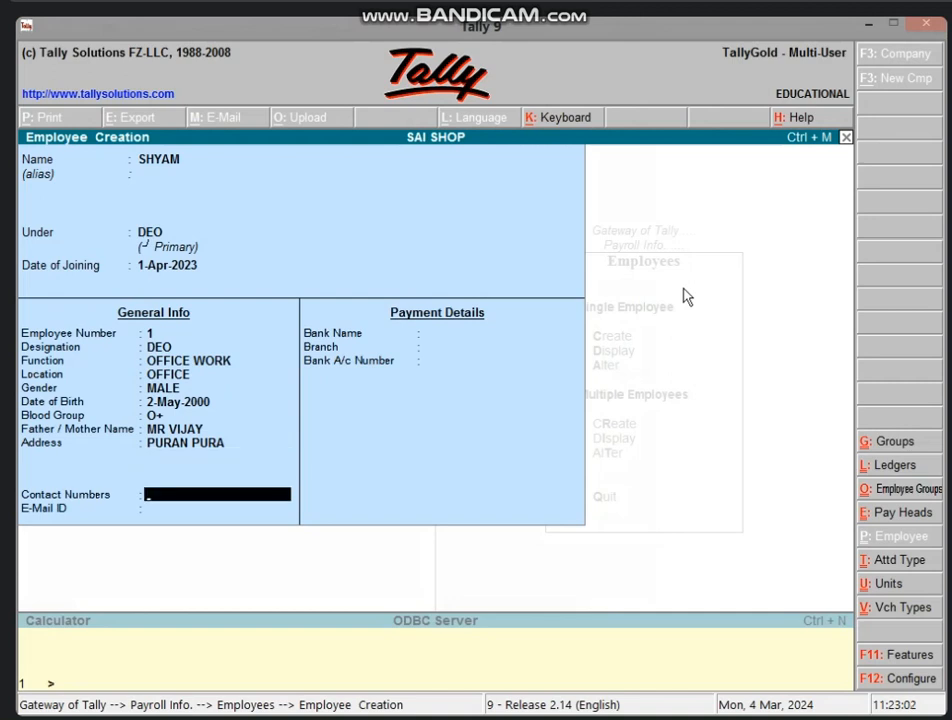
key(Return)
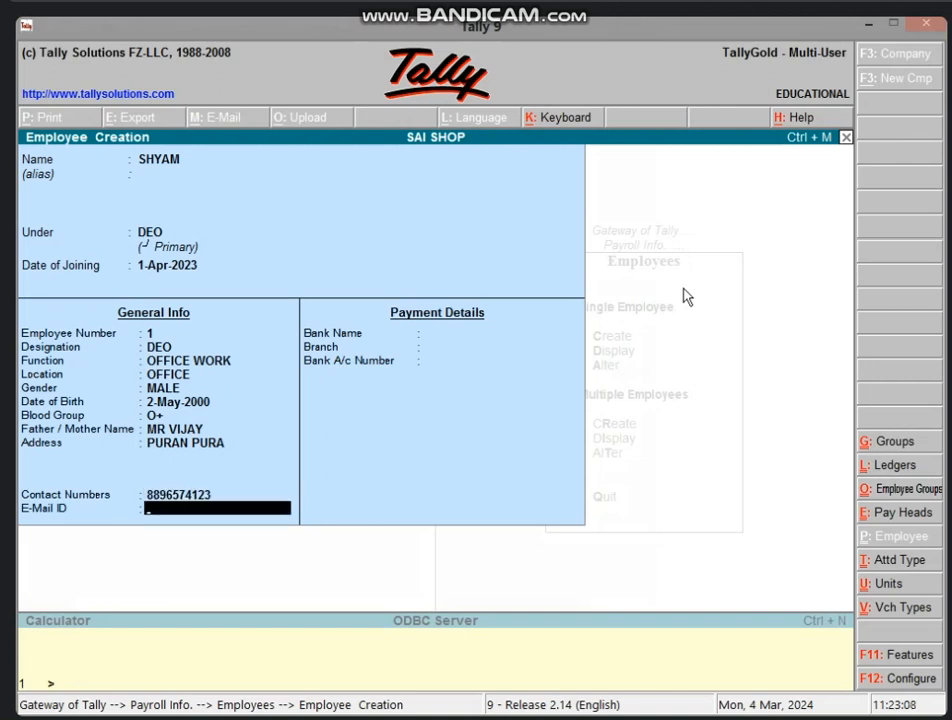
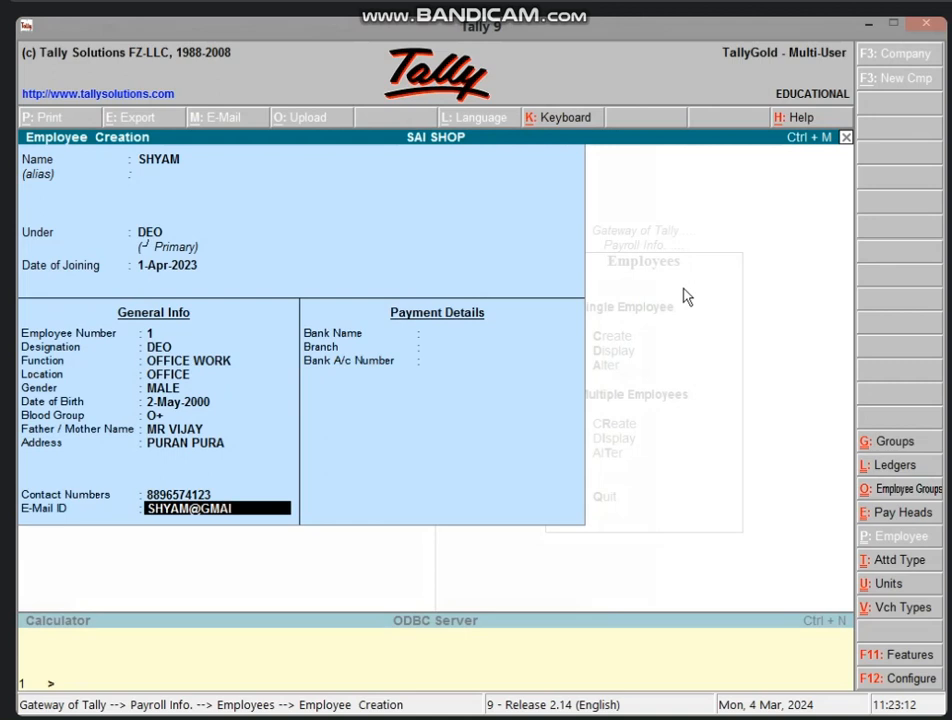
Confirm the e-mail, leave the bank details empty and save employee SHYAM.
key(Return)
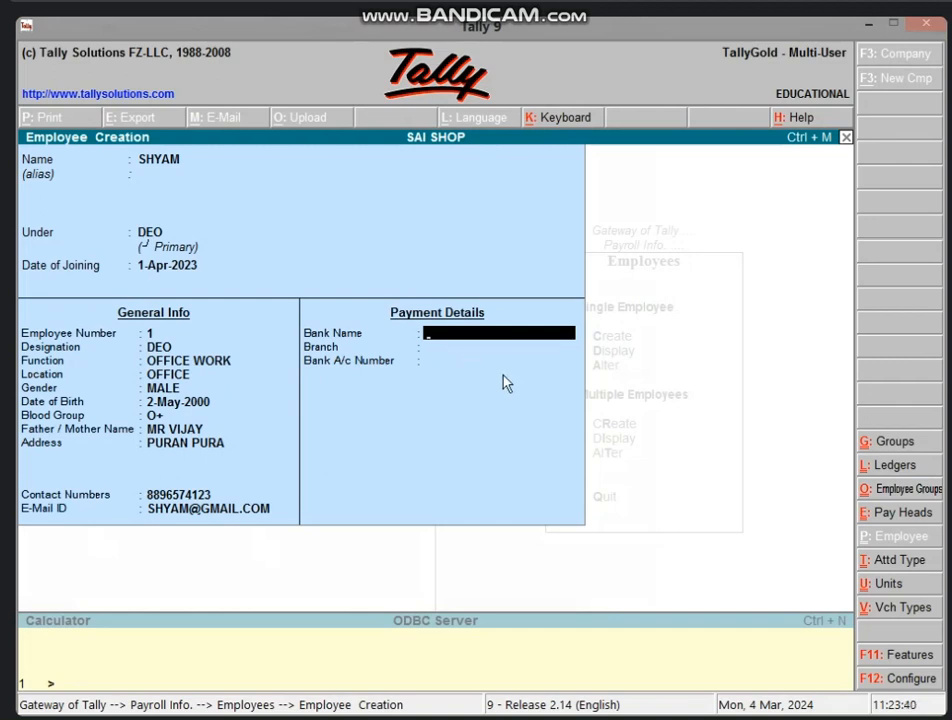
key(Return)
key(Return)
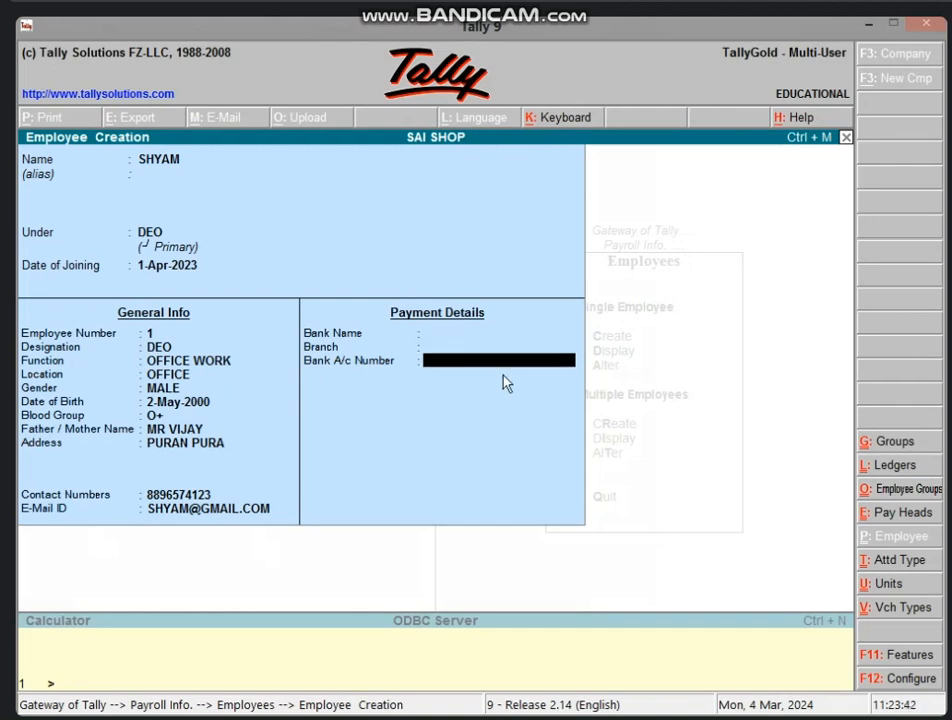
key(Return)
key(Return)
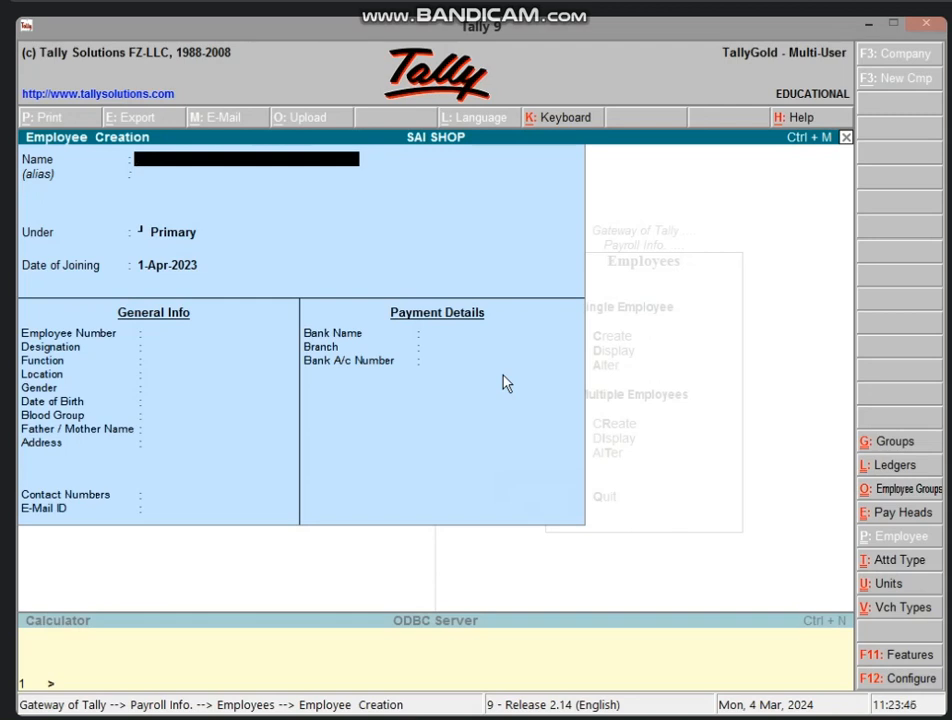
Exit employee creation and return to the Gateway of Tally.
key(Escape)
key(Return)
key(Escape)
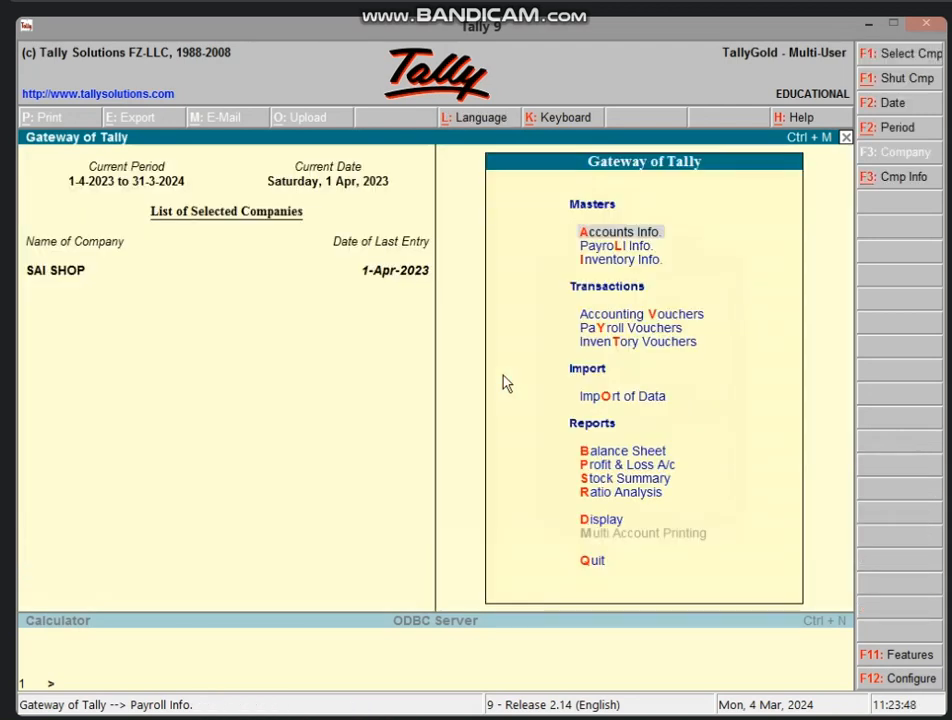